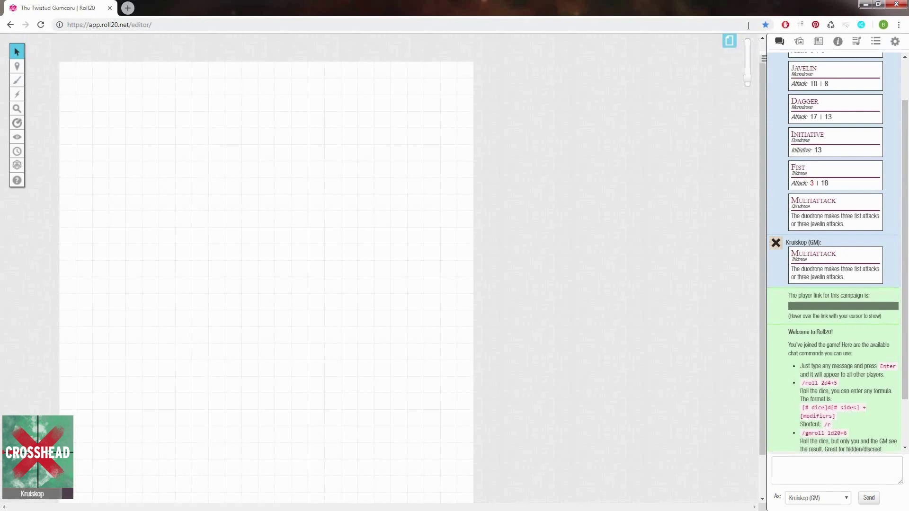
Step: Set the blank untitled page's size to 30 by 42 units in its page settings
left_click(730, 41)
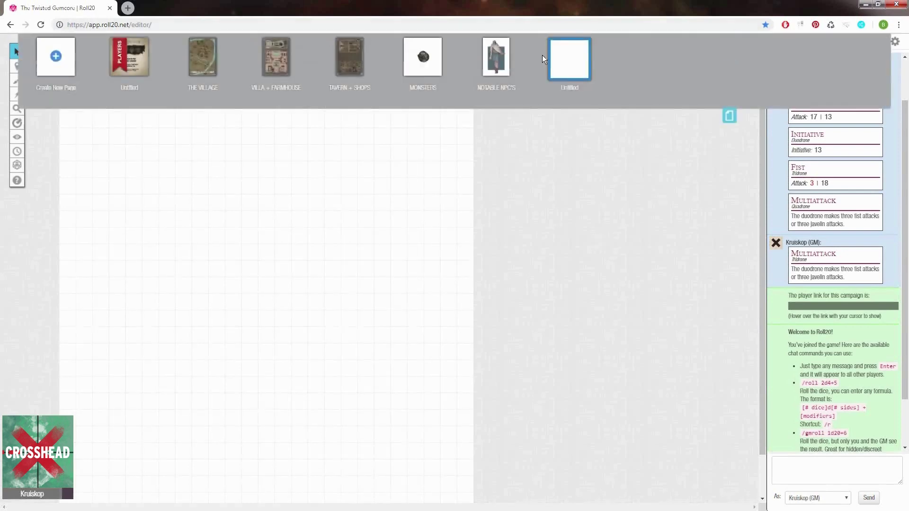
mouse_move(543, 50)
left_click(541, 47)
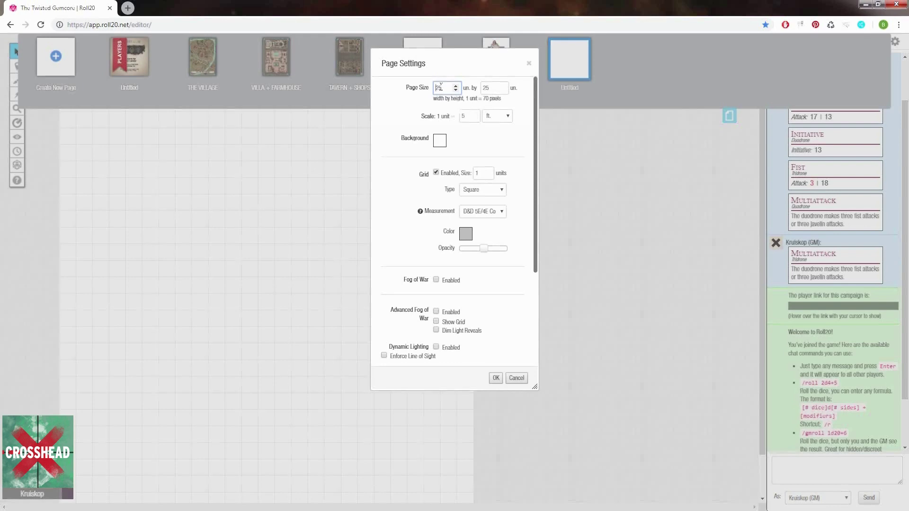
left_click_drag(450, 87, 391, 84)
type("30")
left_click(496, 90)
left_click_drag(496, 90, 432, 91)
type("4")
left_click(496, 378)
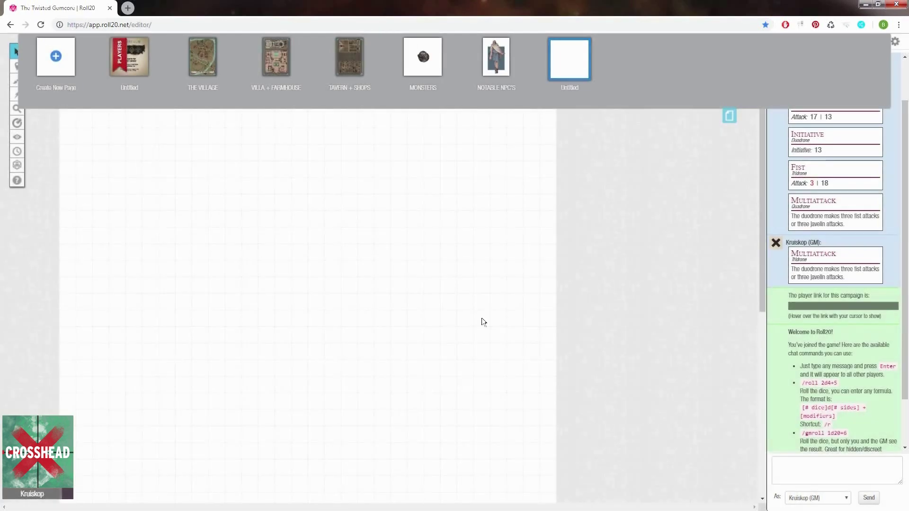
left_click(728, 119)
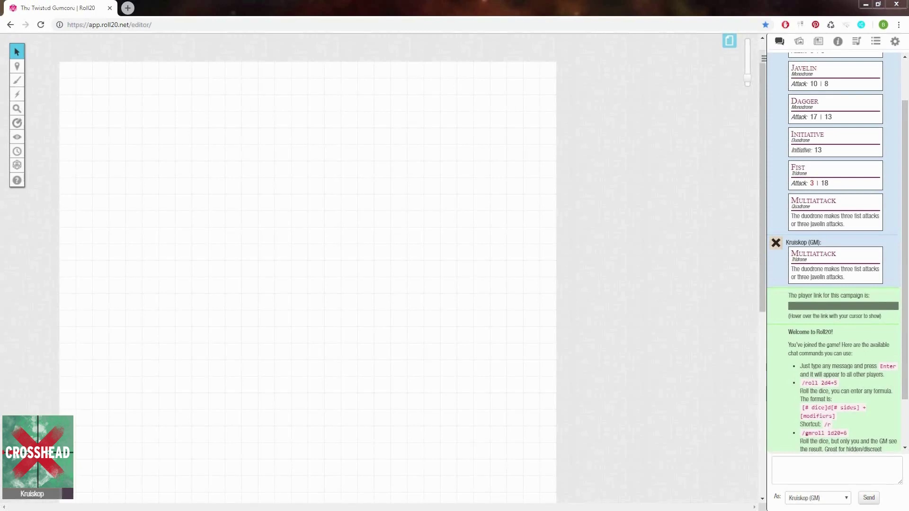
Step: Place the gridless mountain pack bridge map on the page and set its dimensions to 30 by 42 units
left_click_drag(524, 258, 191, 246)
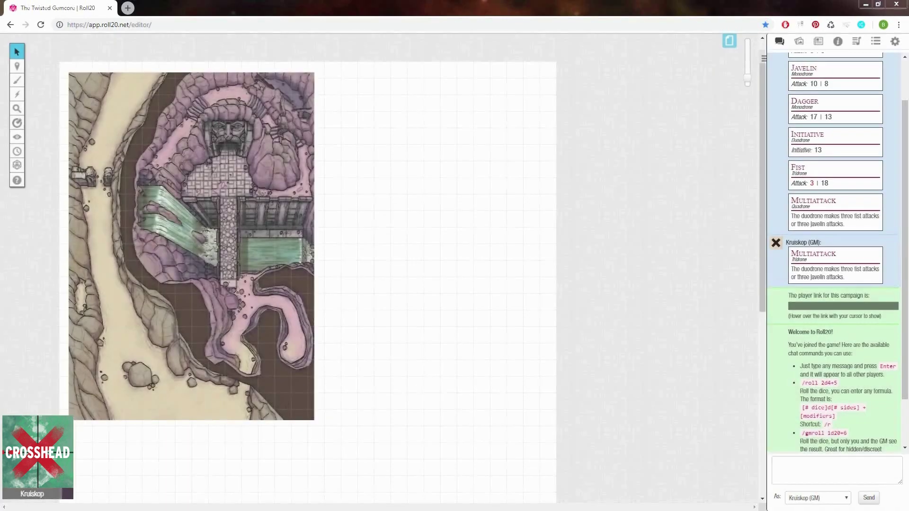
left_click_drag(214, 175, 299, 170)
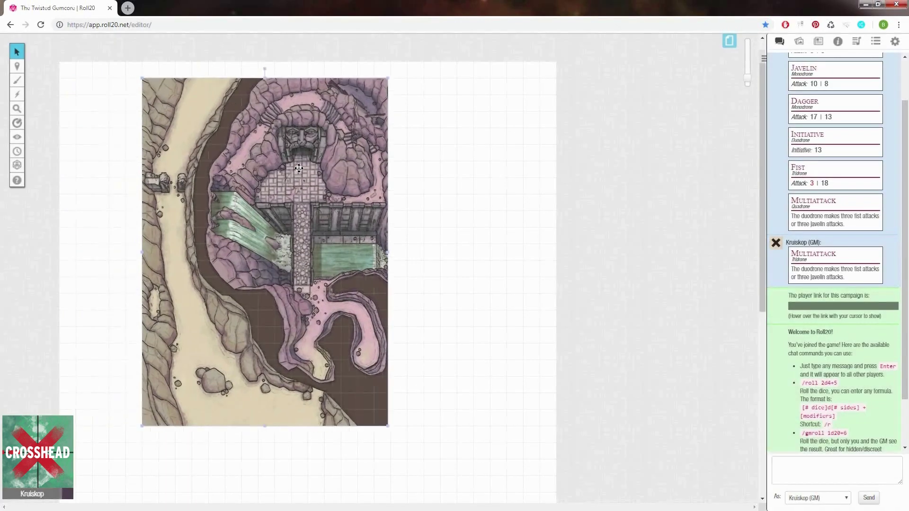
right_click(299, 169)
mouse_move(320, 152)
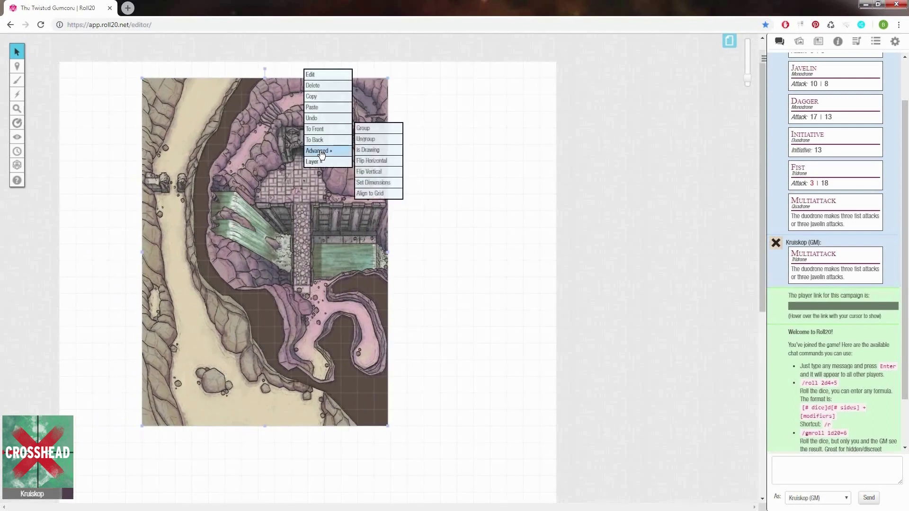
left_click(385, 184)
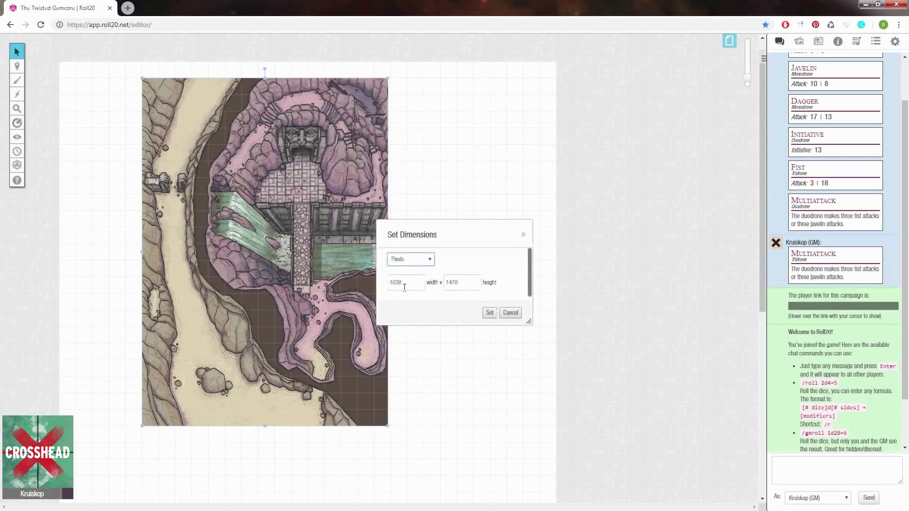
left_click(422, 265)
left_click(412, 278)
double_click(416, 283)
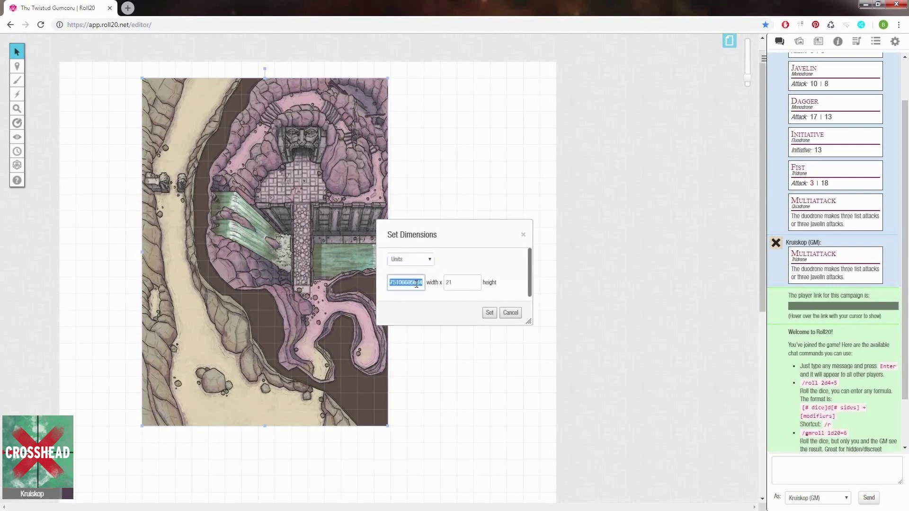
type("30")
double_click(462, 282)
type("4")
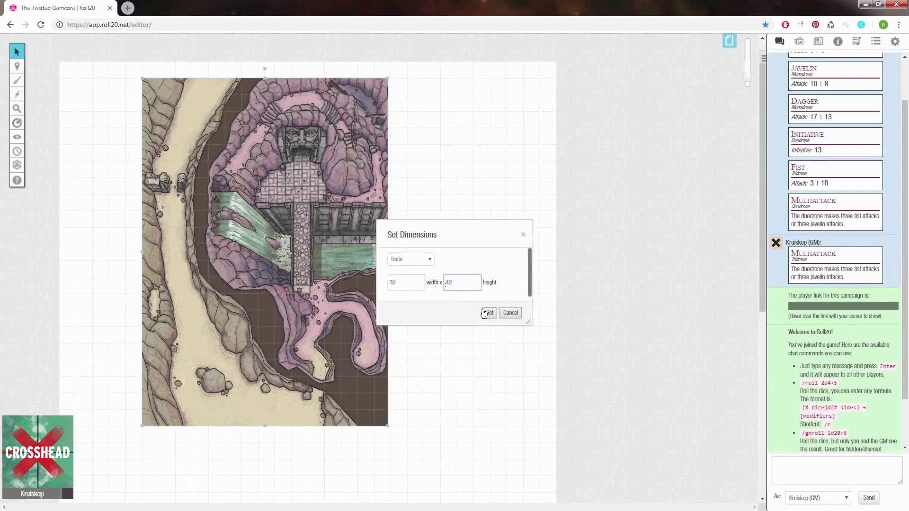
left_click(490, 312)
Step: Align the gridless map with the edges of the page so that it covers the whole page
scroll(390, 169, "down", 2)
scroll(390, 168, "up", 3)
left_click_drag(386, 123, 447, 226)
left_click_drag(460, 166, 439, 203)
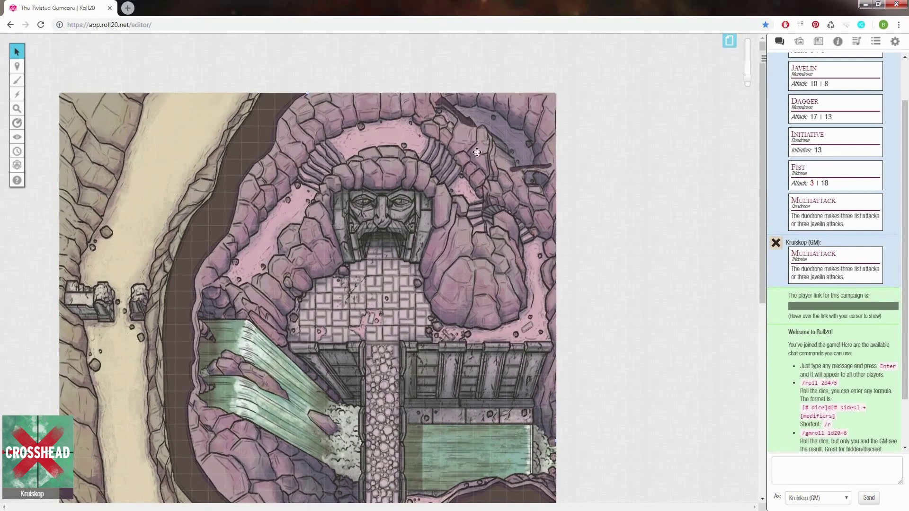
scroll(473, 152, "down", 3)
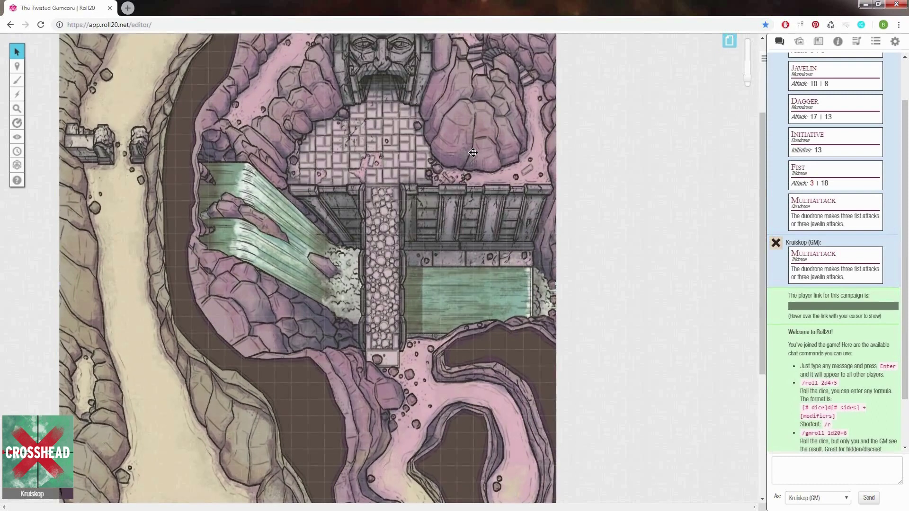
scroll(473, 152, "up", 3)
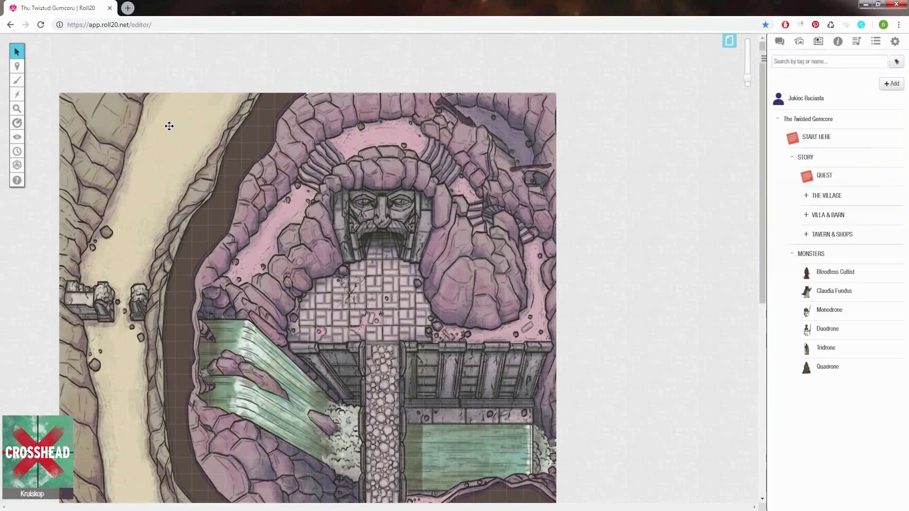
Step: Switch to the token layer and place the sahuagin and angry beholder tokens from the library near the stone face
mouse_move(22, 78)
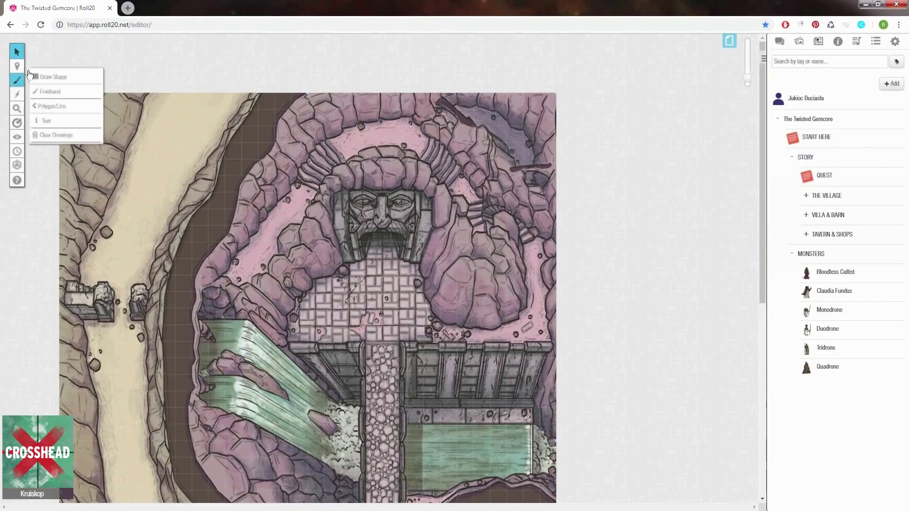
left_click(50, 72)
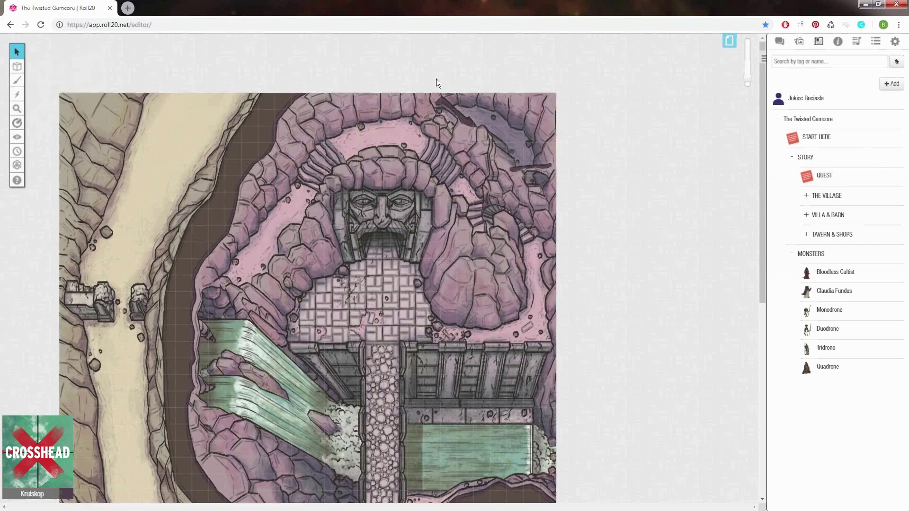
left_click(801, 42)
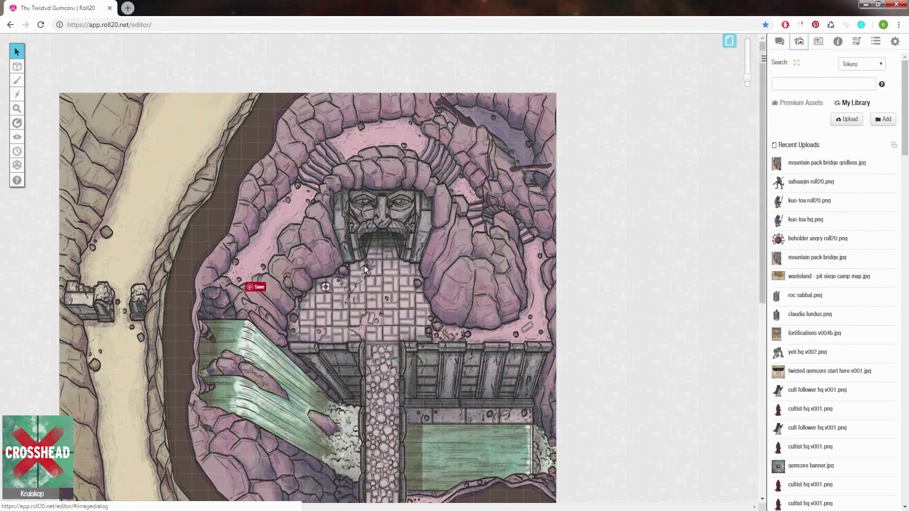
scroll(365, 266, "up", 3)
left_click(394, 219)
left_click_drag(409, 205, 475, 292)
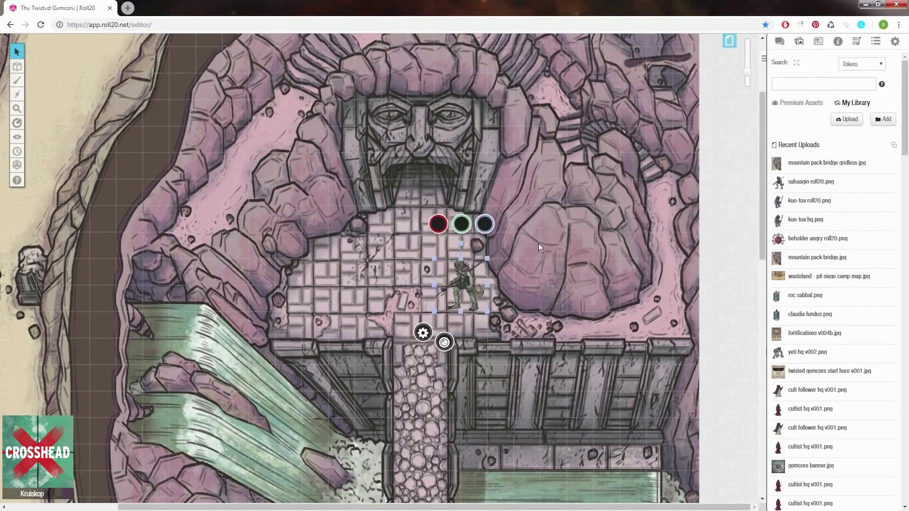
left_click_drag(805, 257, 451, 145)
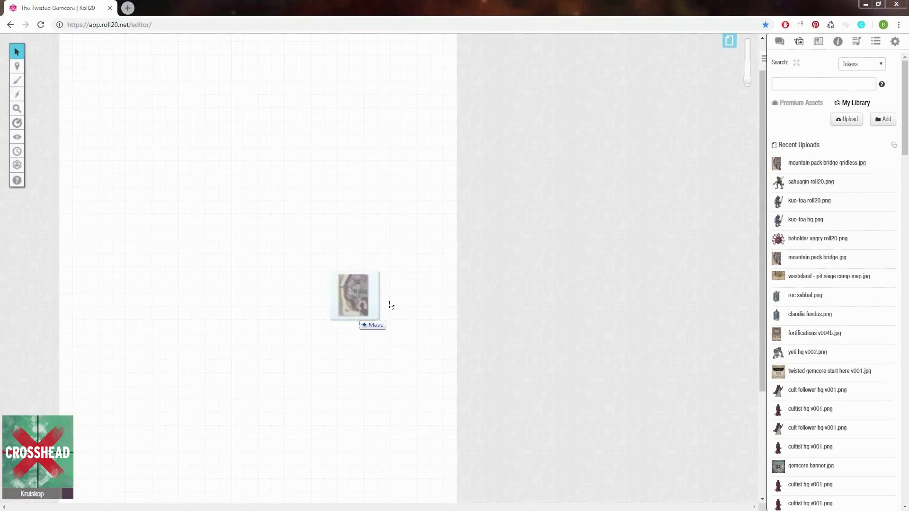
Step: Place the gridded mountain pack bridge.jpg map on the empty page and set its dimensions to 30 by 42 units
left_click_drag(390, 304, 399, 293)
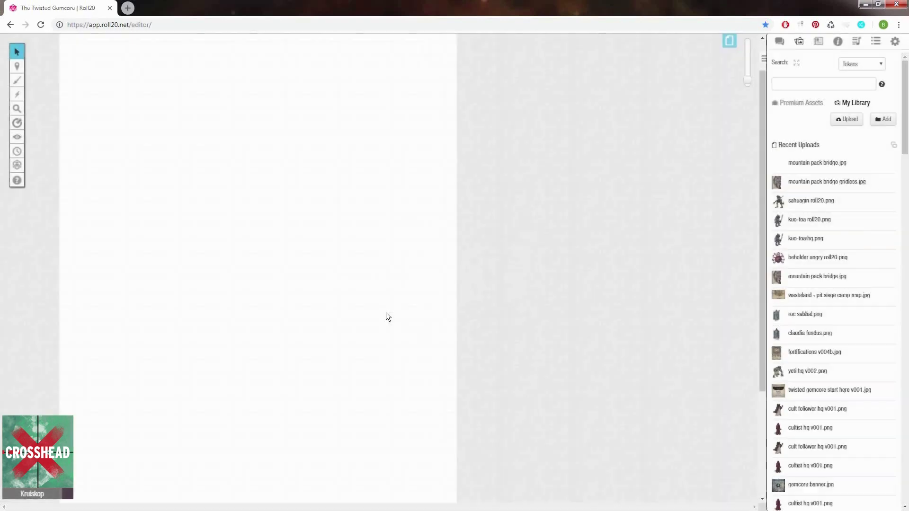
left_click_drag(390, 241, 221, 195)
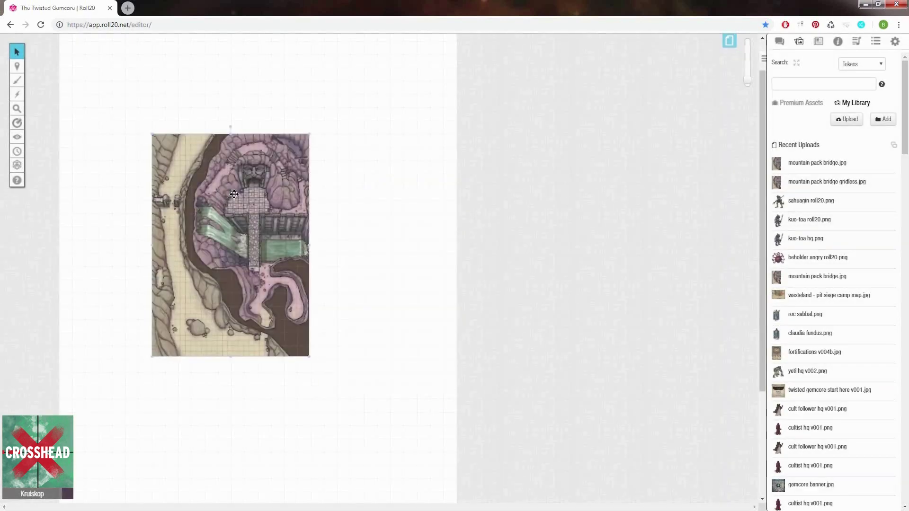
right_click(246, 191)
mouse_move(269, 180)
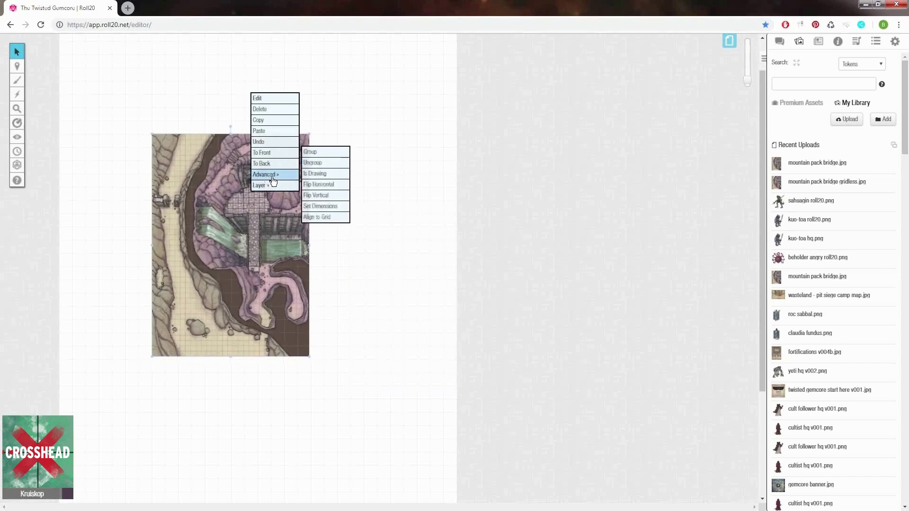
left_click(332, 208)
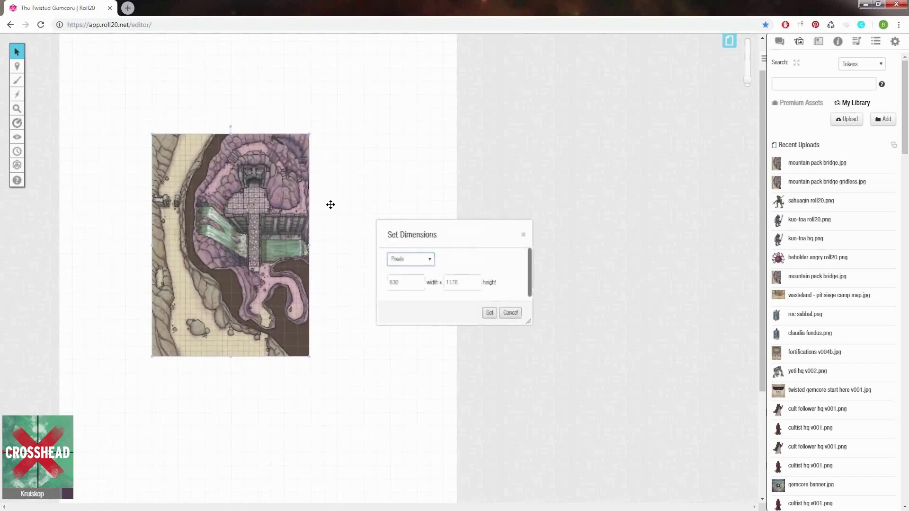
left_click(422, 258)
left_click(413, 278)
double_click(419, 284)
type("3")
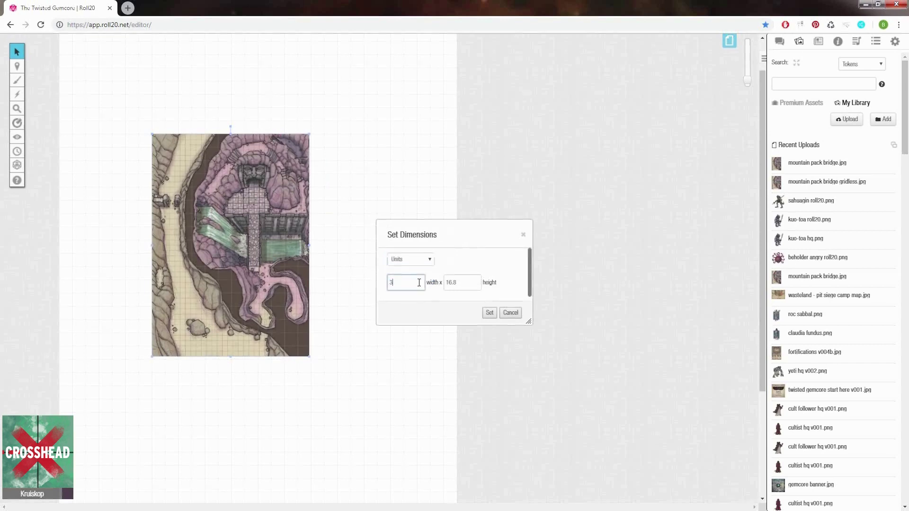
type("0")
left_click_drag(462, 284, 400, 277)
type("42")
left_click(489, 313)
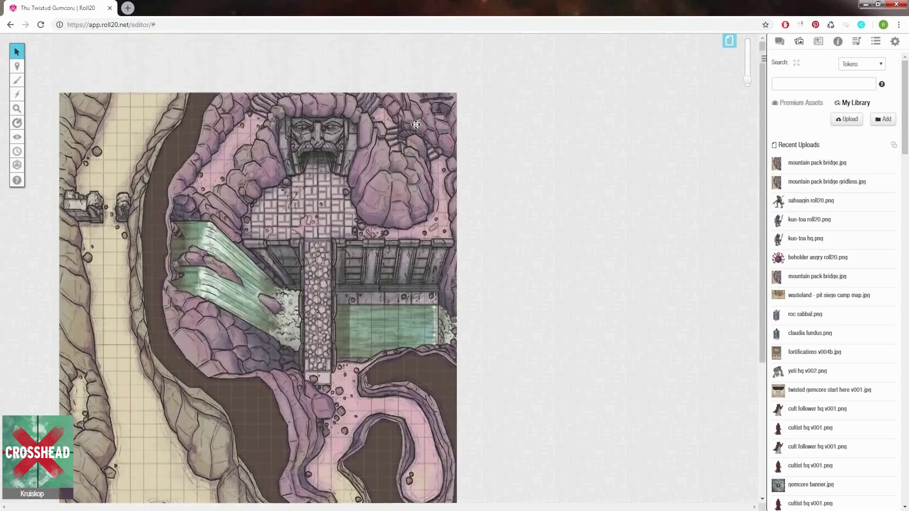
Step: Move the gridded map flush with the page edges and check its alignment with the page
left_click_drag(414, 125, 415, 180)
scroll(478, 161, "down", 5)
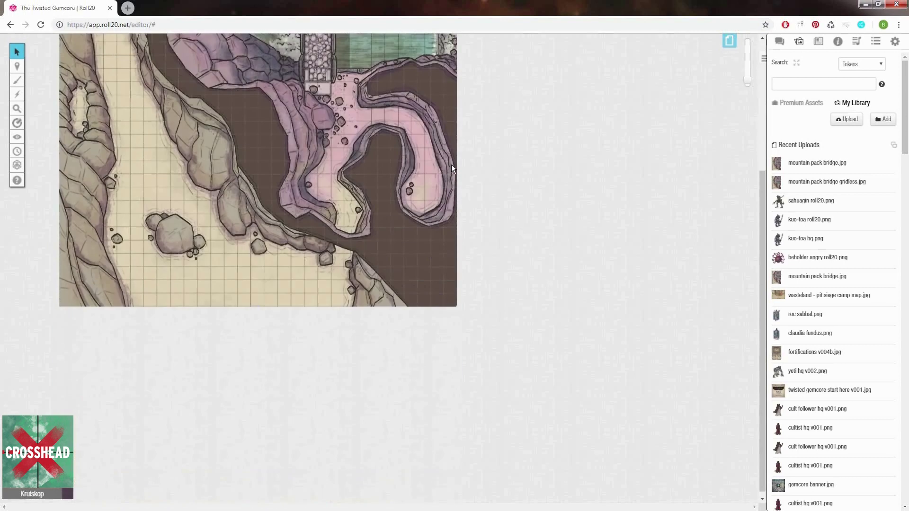
scroll(299, 165, "up", 3)
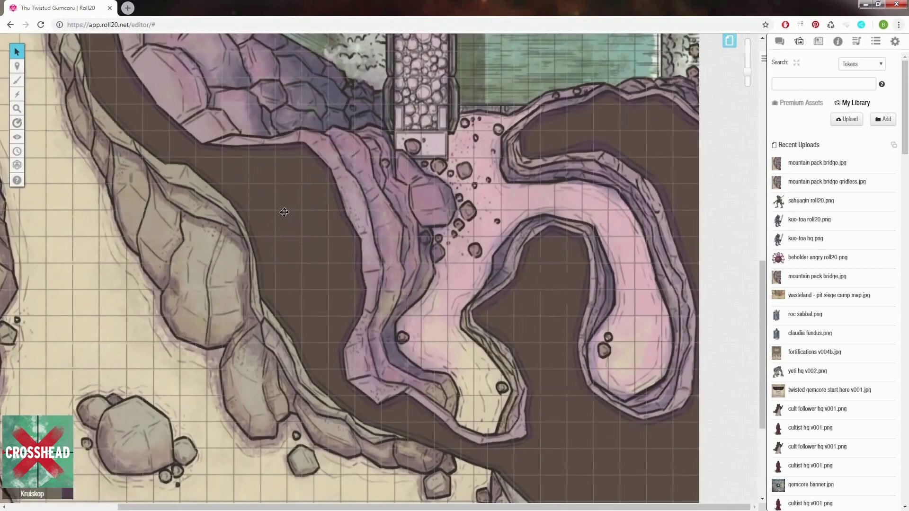
Step: Disable the page's own grid in the page settings and check the map's built-in grid
left_click(728, 40)
left_click(542, 46)
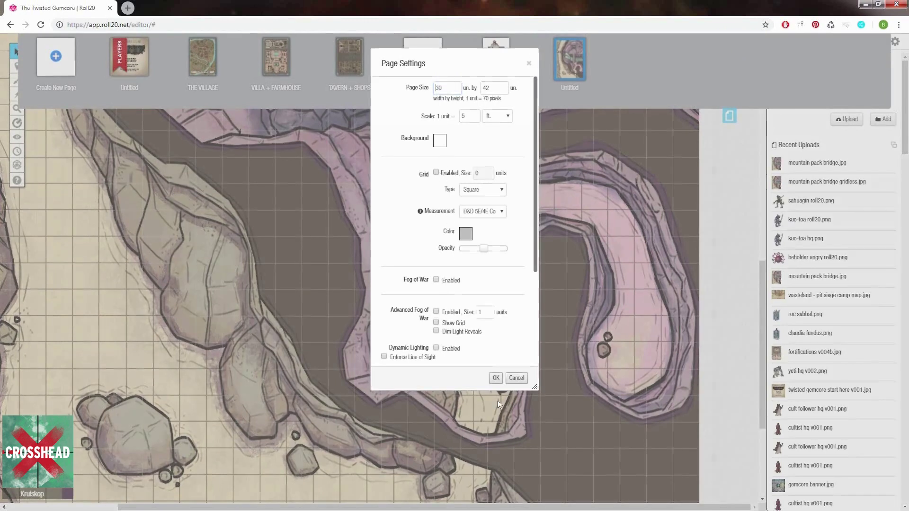
left_click(496, 378)
scroll(447, 330, "down", 3)
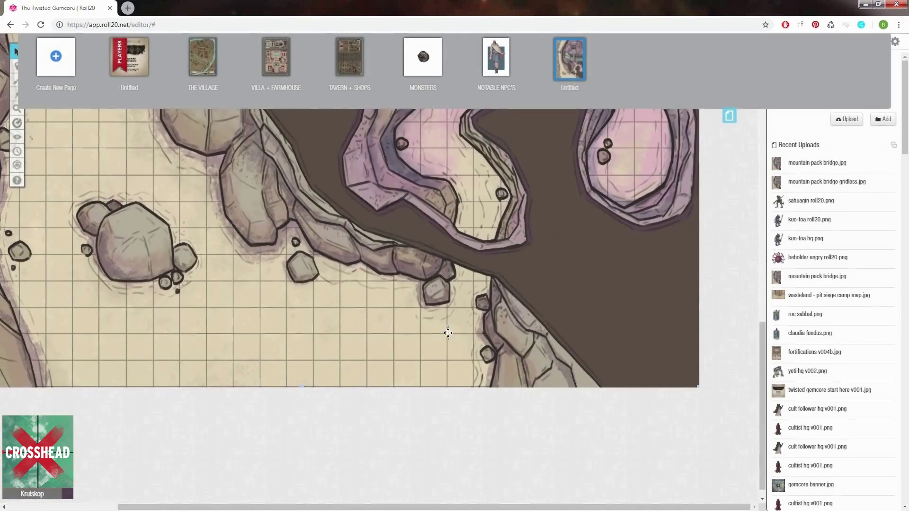
scroll(447, 329, "up", 10)
scroll(452, 323, "down", 3)
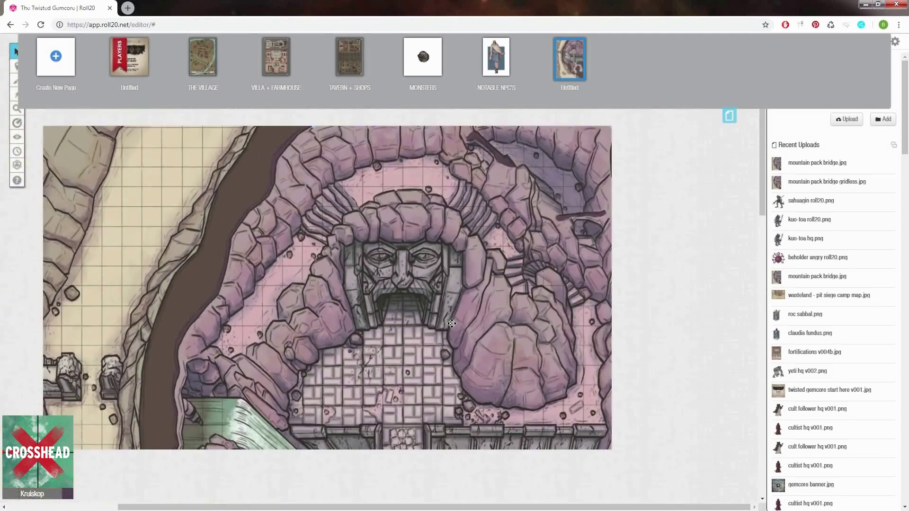
scroll(450, 320, "down", 1)
scroll(394, 255, "up", 1)
left_click(730, 116)
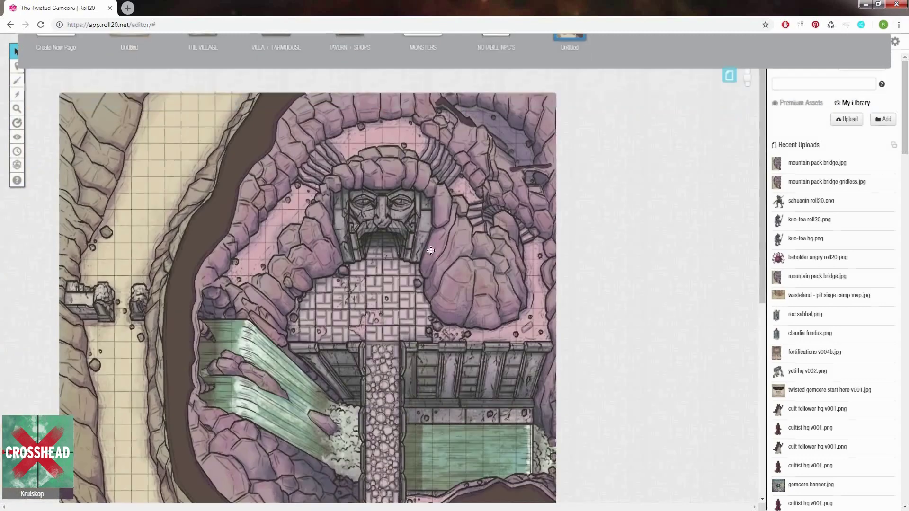
Step: Place the sahuagin token from the library on the tiled plaza before the stone face and adjust its position
scroll(359, 261, "up", 2)
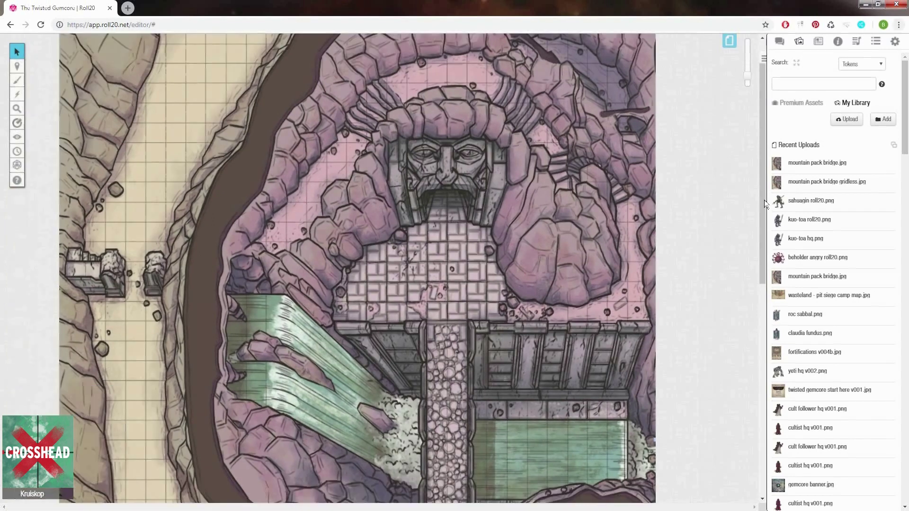
mouse_move(809, 217)
left_click_drag(808, 211, 485, 235)
scroll(485, 246, "up", 2)
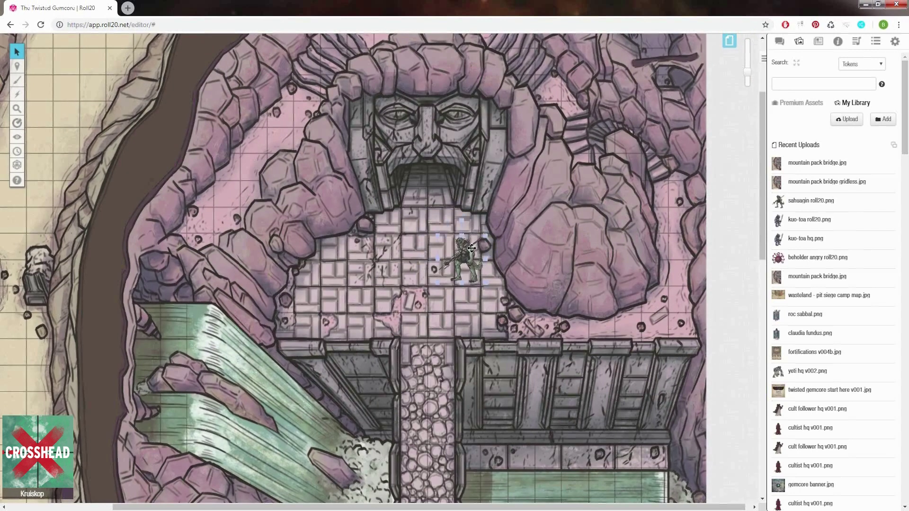
left_click_drag(459, 277, 462, 277)
left_click(533, 243)
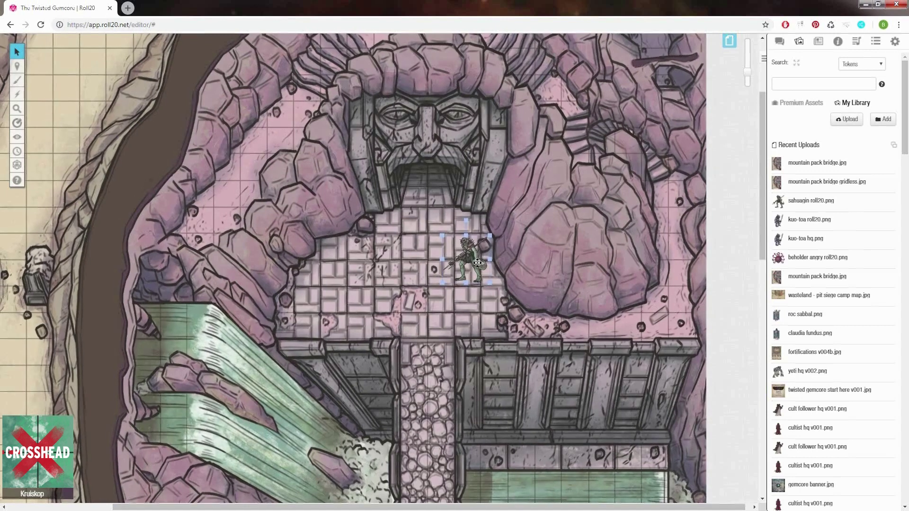
Step: Switch to the token layer and put the sahuagin token there on the tiled plaza
mouse_move(25, 74)
left_click(59, 76)
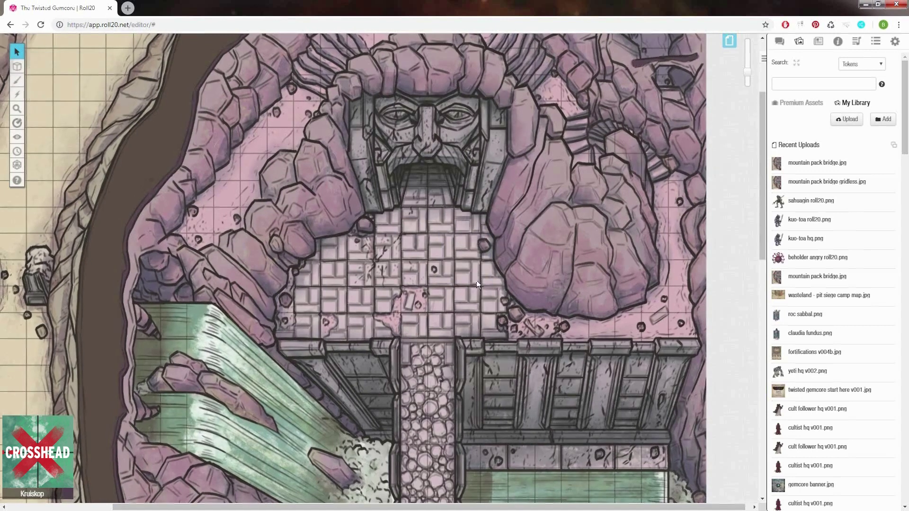
scroll(479, 281, "up", 5)
left_click(584, 339)
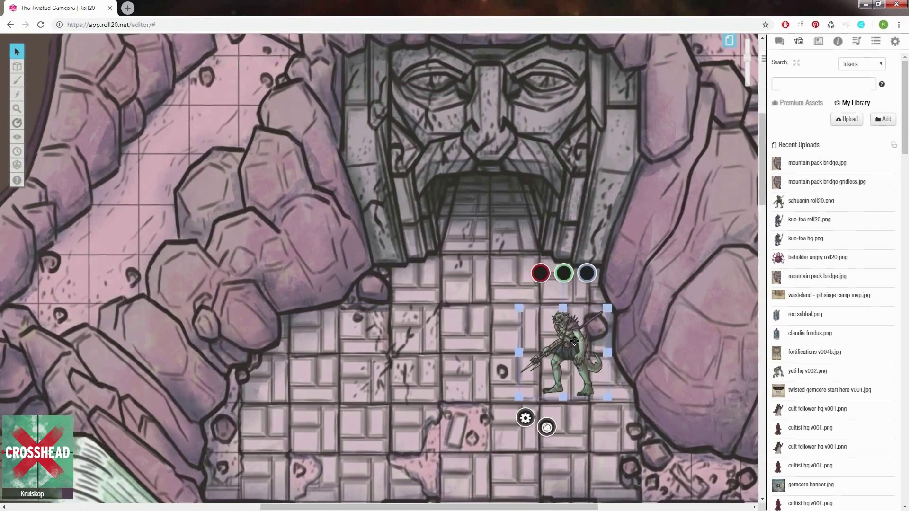
Step: Duplicate the sahuagin token, place the copy across the plaza before the stone face, and flip it horizontally to face the original
key("ctrl+c")
key("ctrl+v")
left_click_drag(583, 331, 423, 346)
right_click(431, 337)
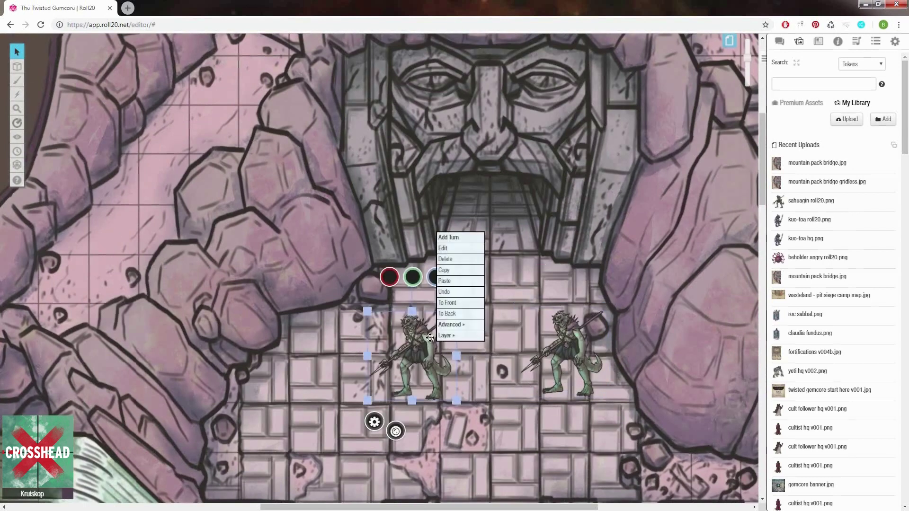
mouse_move(452, 325)
left_click(519, 335)
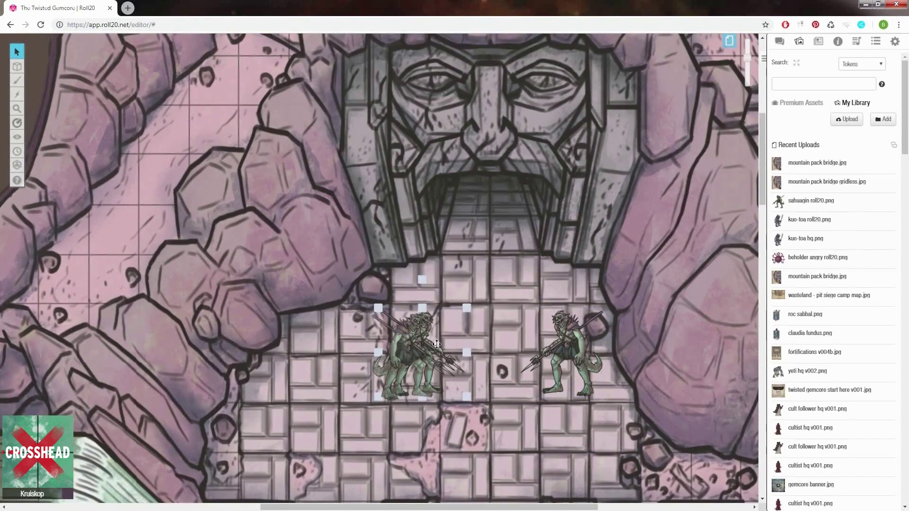
left_click(558, 280)
Step: Place the angry beholder token from the library in the stone face's open mouth and adjust its position
left_click_drag(805, 257, 486, 205)
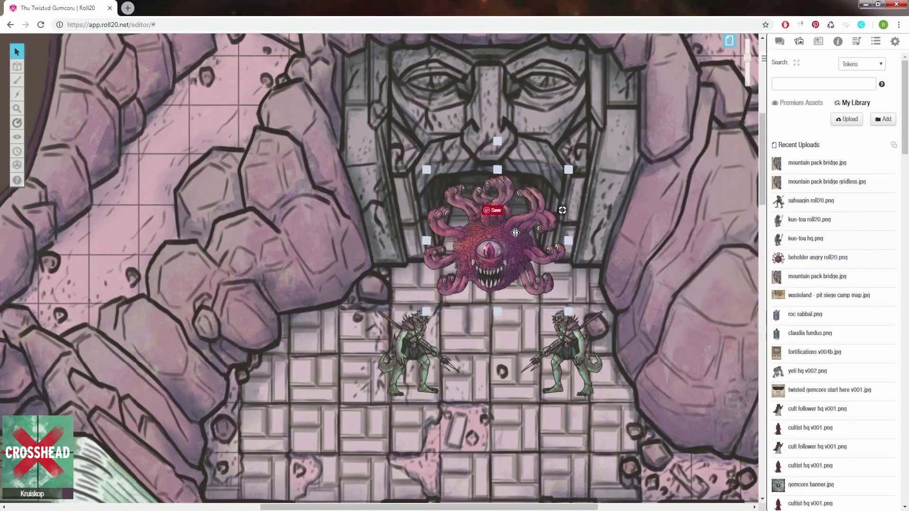
left_click(667, 206)
left_click_drag(505, 236, 509, 237)
left_click(662, 202)
scroll(663, 203, "down", 2)
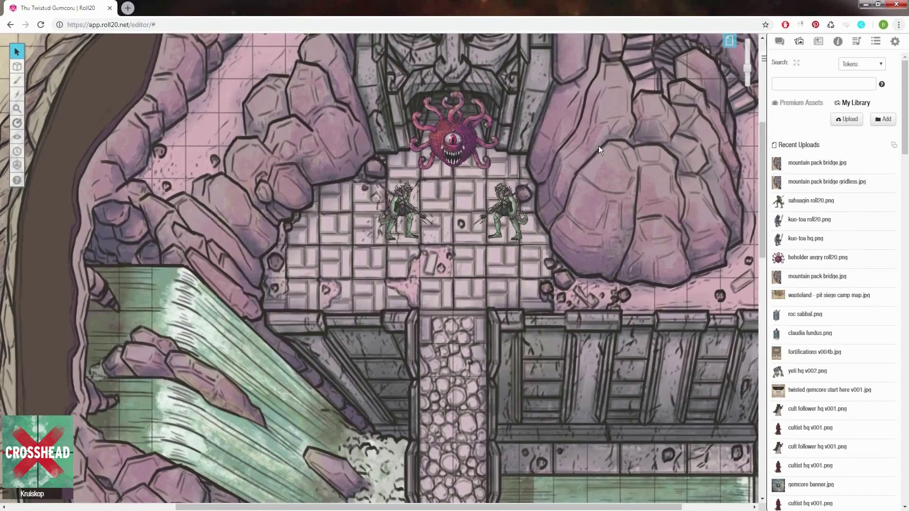
Step: Place the journal character's token at the plaza end of the cobbled bridge and check the character's default token
left_click(816, 42)
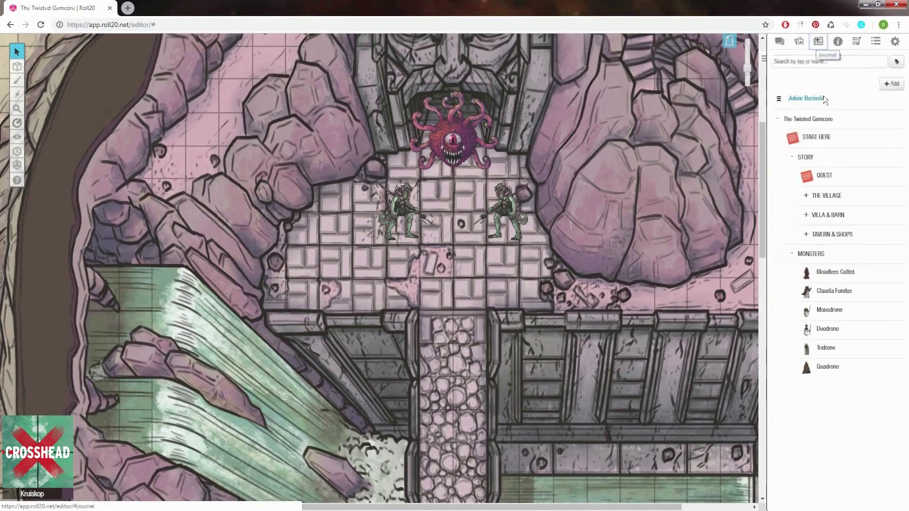
left_click_drag(817, 98, 454, 314)
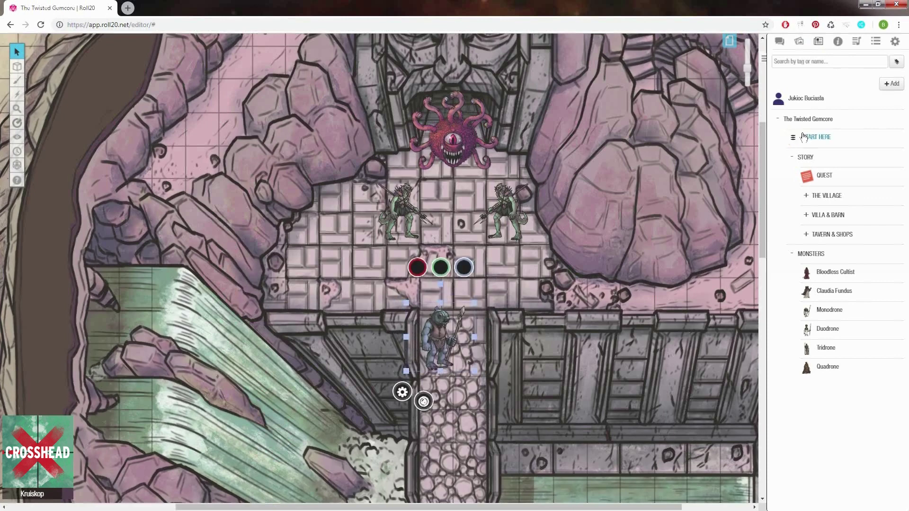
left_click(777, 95)
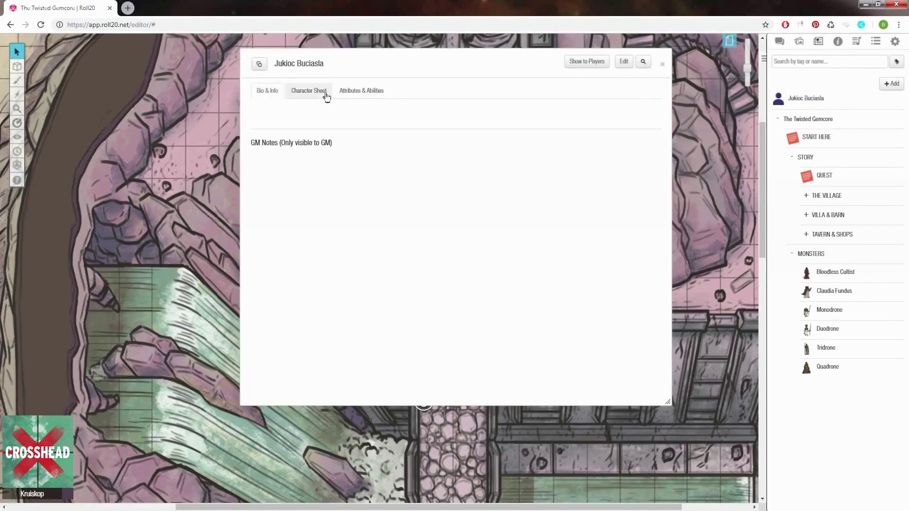
left_click(624, 61)
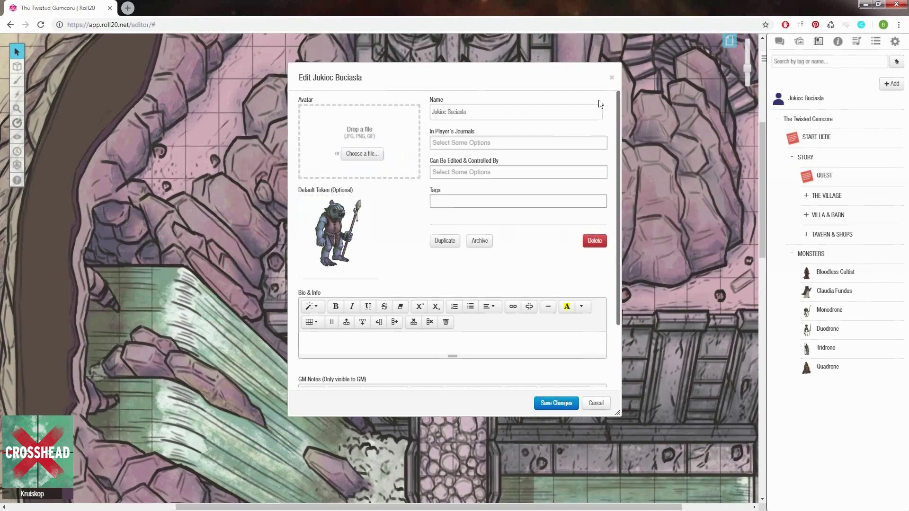
left_click(612, 77)
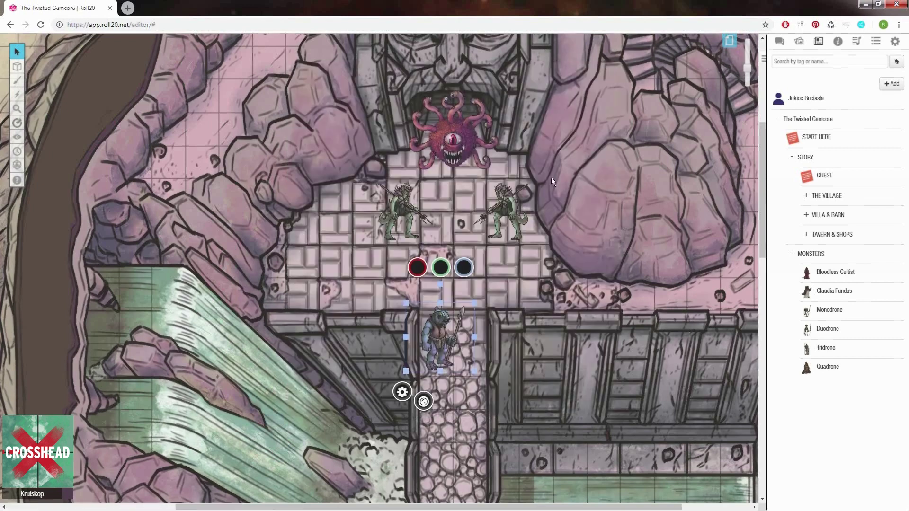
Step: Review the bridge token's advanced light and sight settings and save them with Has Sight enabled
left_click(402, 393)
left_click(346, 90)
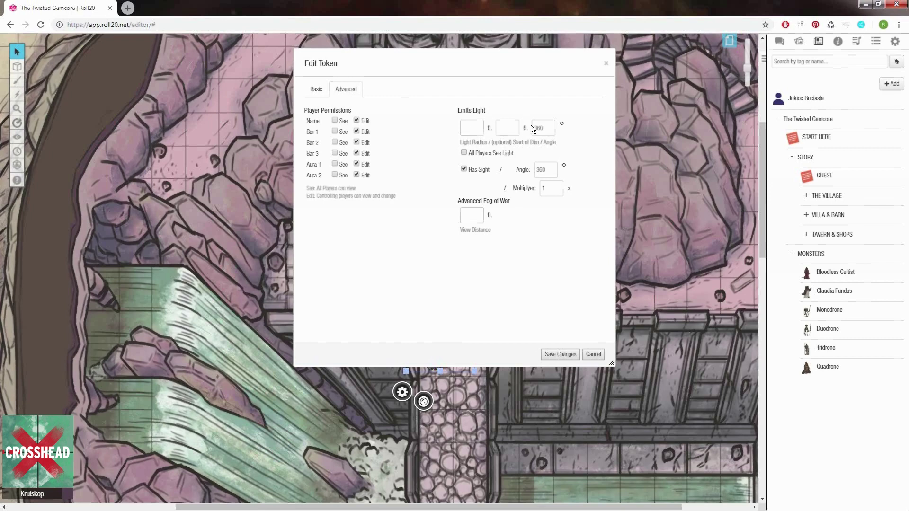
left_click(560, 359)
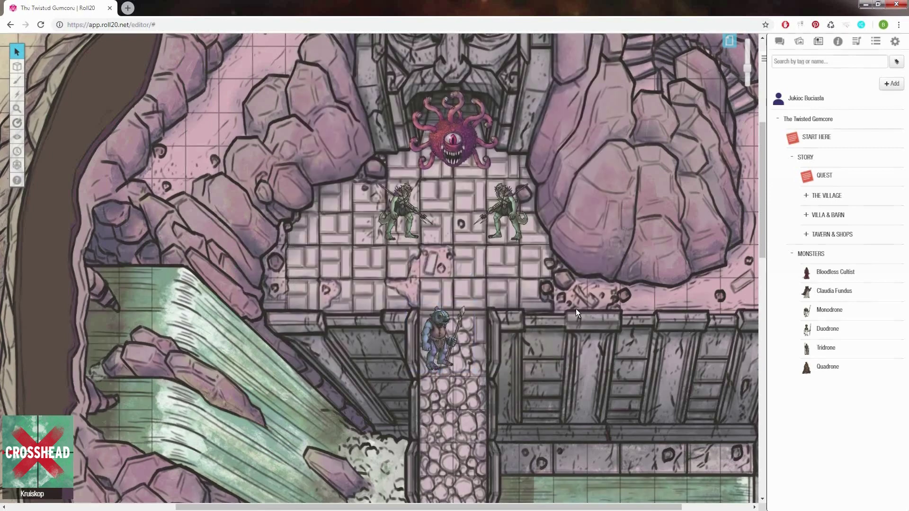
Step: Switch to the Dynamic Lighting layer and choose the polygon drawing tool with a bright green line colour
scroll(493, 189, "down", 3)
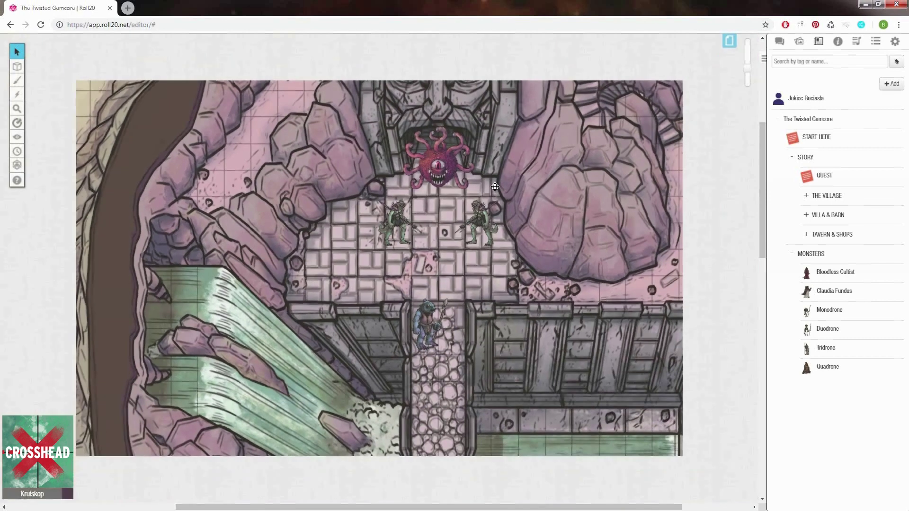
left_click(16, 97)
mouse_move(18, 67)
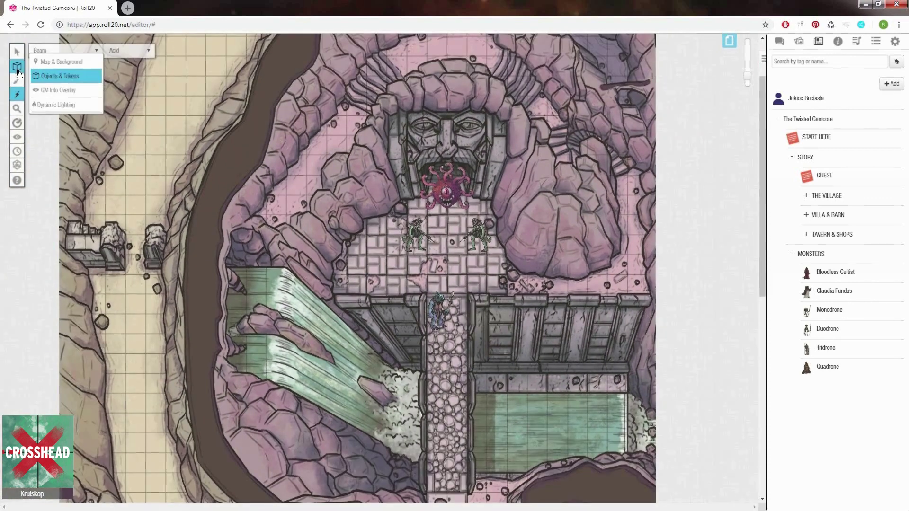
left_click(55, 105)
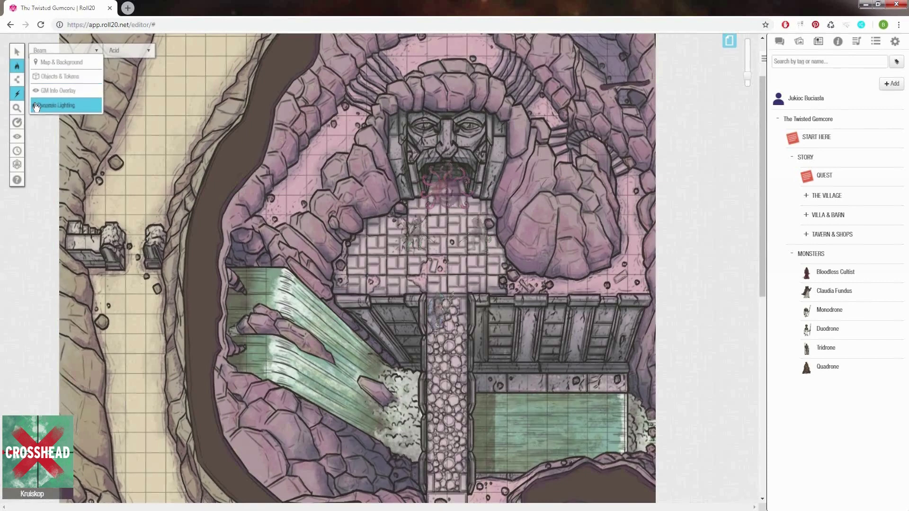
left_click(48, 92)
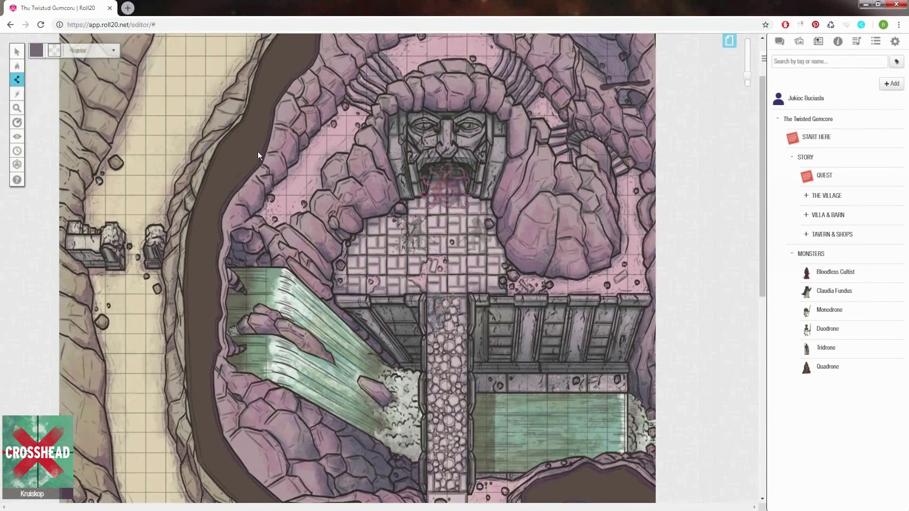
scroll(516, 212, "up", 2)
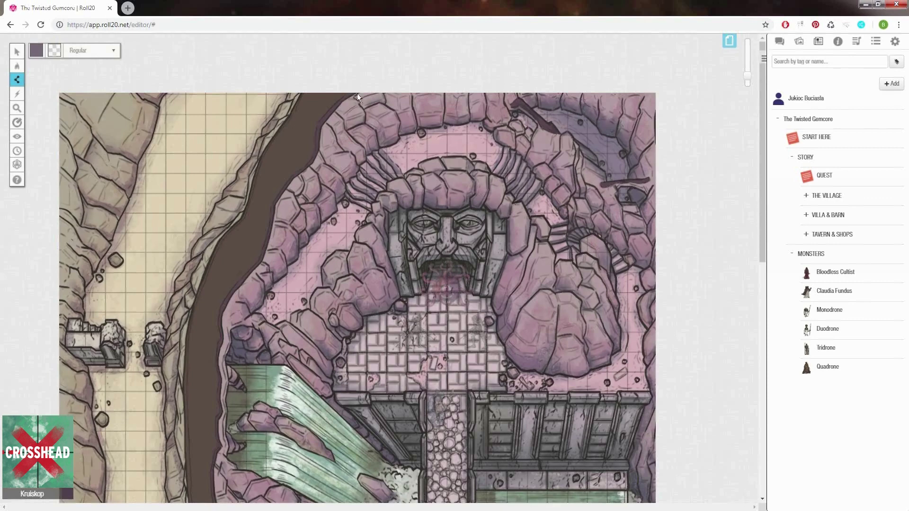
left_click(36, 50)
left_click(39, 71)
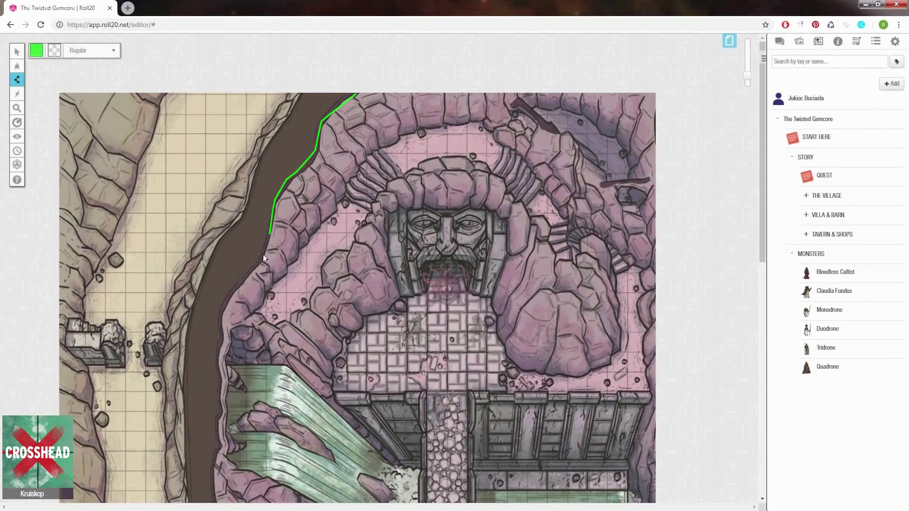
Step: Trace a lighting barrier from the map's top edge down the cavern's west wall and around its southern passage walls
left_click_drag(220, 337, 219, 358)
scroll(220, 232, "down", 3)
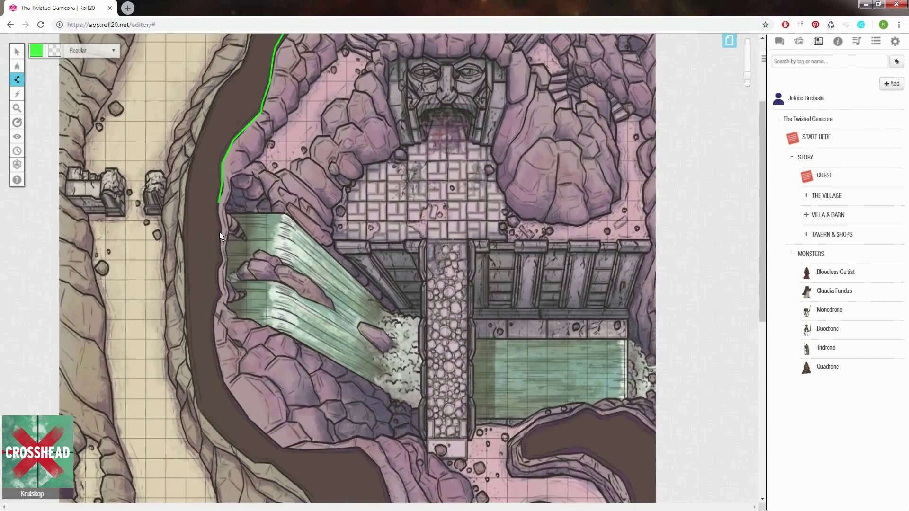
left_click(313, 450)
left_click(359, 448)
scroll(353, 444, "down", 3)
left_click(381, 341)
left_click(387, 372)
left_click(401, 390)
scroll(402, 390, "down", 1)
left_click(401, 379)
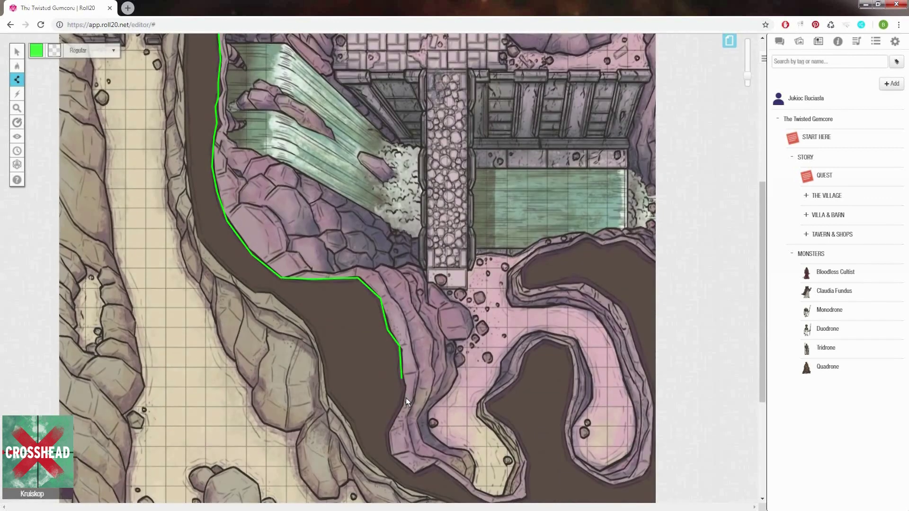
left_click(469, 494)
scroll(469, 493, "down", 1)
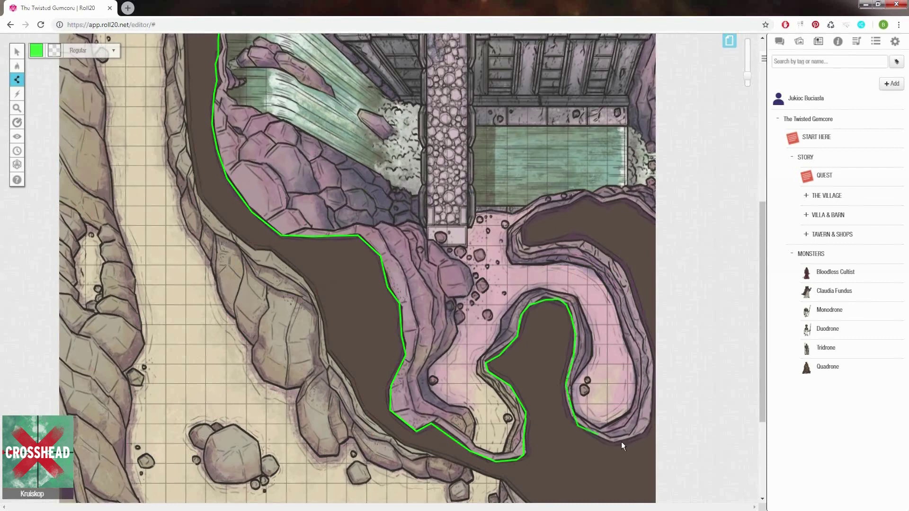
Step: Continue the cavern barrier around the southeast passage, up the east map edge, around the northeast ledge and back along the top edge
left_click_drag(649, 391, 607, 254)
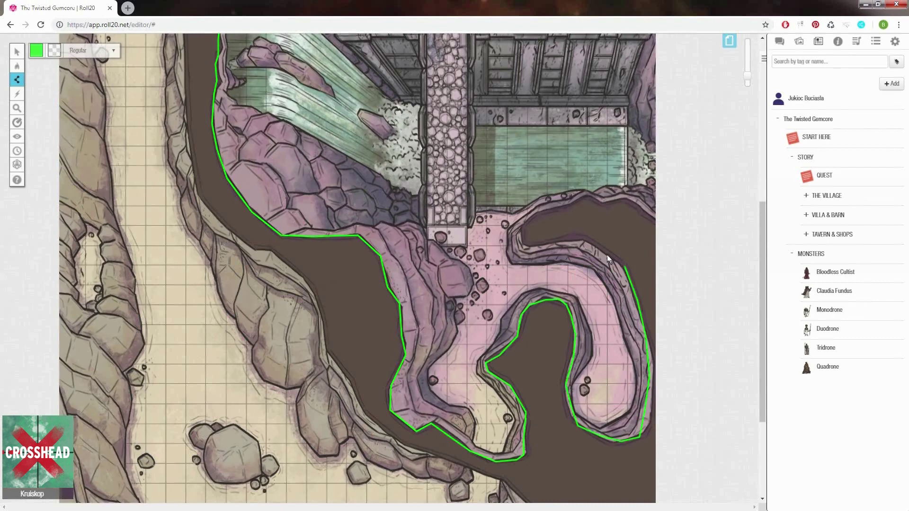
left_click(587, 198)
left_click(608, 203)
left_click(654, 213)
scroll(652, 161, "up", 8)
left_click(652, 168)
left_click(641, 146)
left_click(619, 127)
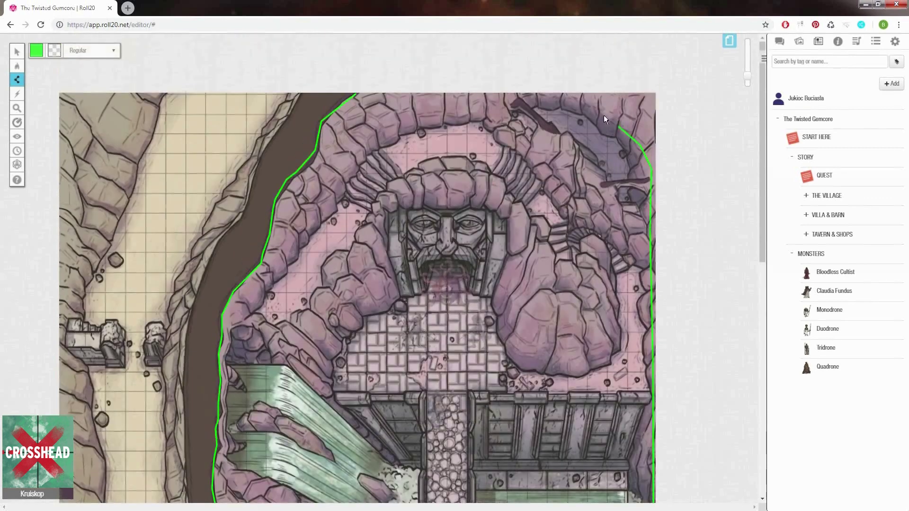
left_click(645, 113)
left_click(627, 94)
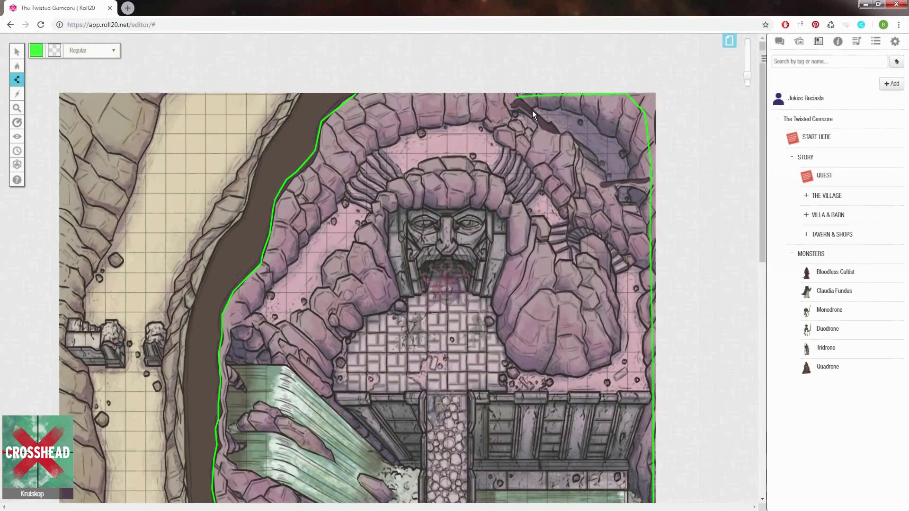
mouse_move(605, 178)
left_mouse_down()
mouse_move(646, 180)
mouse_move(624, 184)
left_mouse_up()
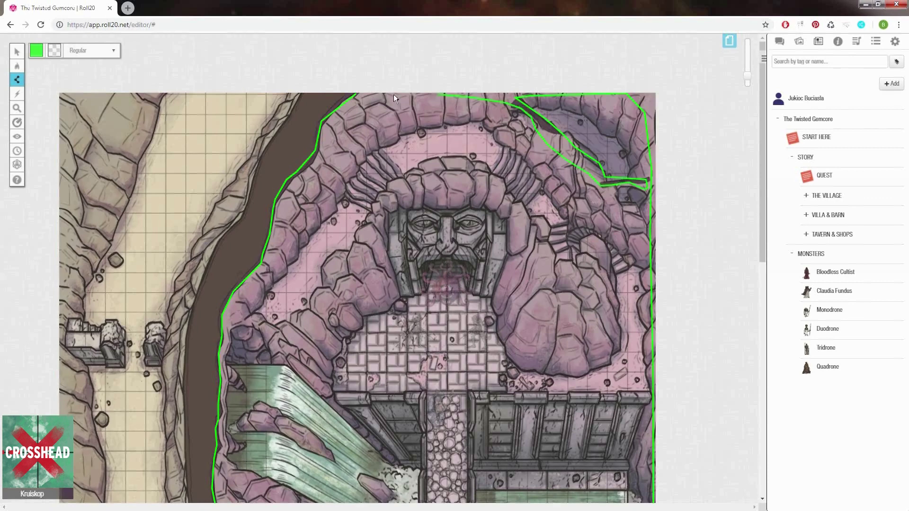
left_click_drag(394, 98, 359, 97)
Step: Outline the sandy canyon with a second closed lighting barrier along its rocky east side and the map's outer edges
left_click(301, 93)
left_click(241, 214)
left_click(218, 242)
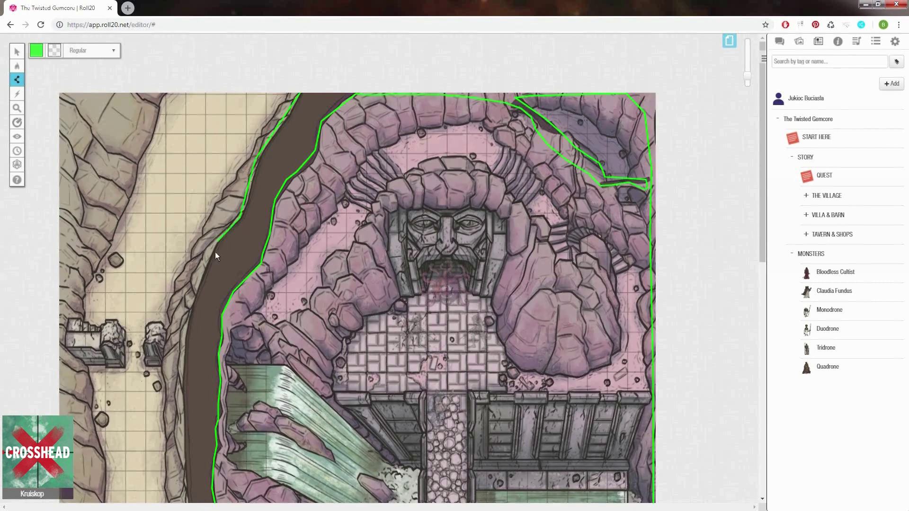
scroll(215, 252, "down", 1)
left_click(195, 258)
left_click(189, 283)
scroll(188, 285, "down", 2)
left_click(185, 301)
scroll(191, 361, "down", 3)
mouse_move(191, 360)
left_mouse_down()
mouse_move(234, 359)
mouse_move(260, 376)
mouse_move(307, 283)
left_mouse_up()
scroll(260, 376, "down", 3)
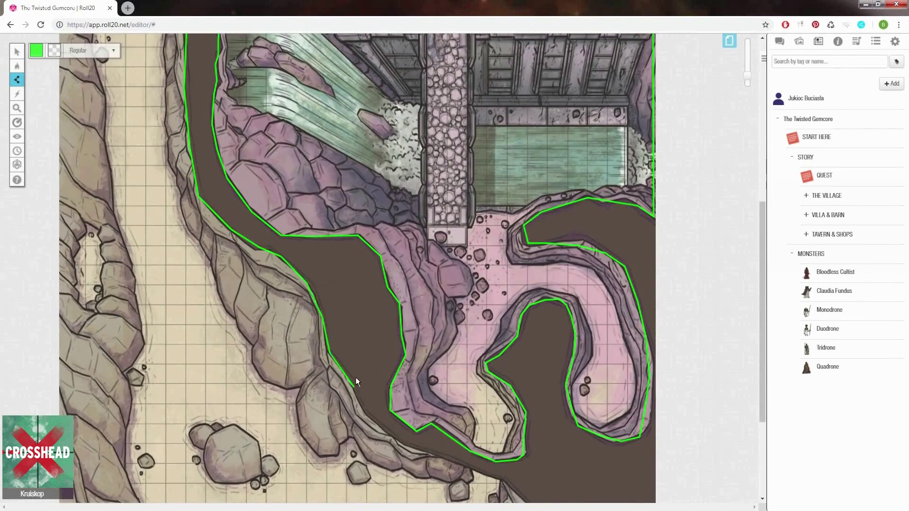
scroll(357, 377, "down", 5)
mouse_move(356, 377)
left_mouse_down()
mouse_move(386, 256)
mouse_move(511, 314)
mouse_move(581, 388)
left_mouse_up()
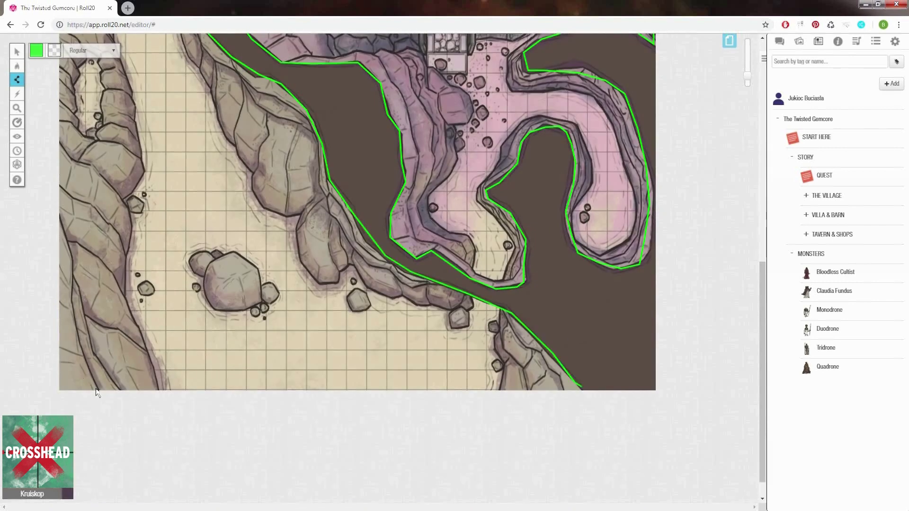
scroll(58, 168, "up", 20)
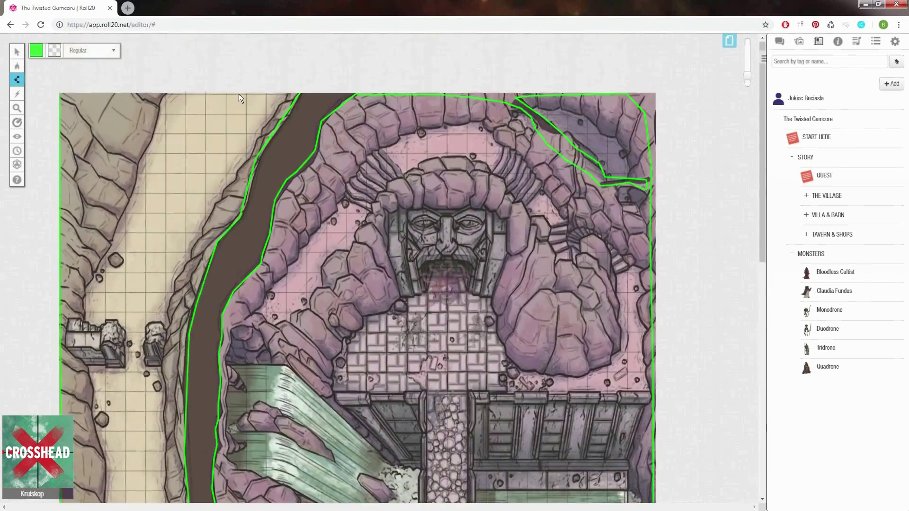
right_click(300, 93)
Step: Switch back to the Objects & Tokens layer
scroll(100, 69, "down", 3)
mouse_move(17, 65)
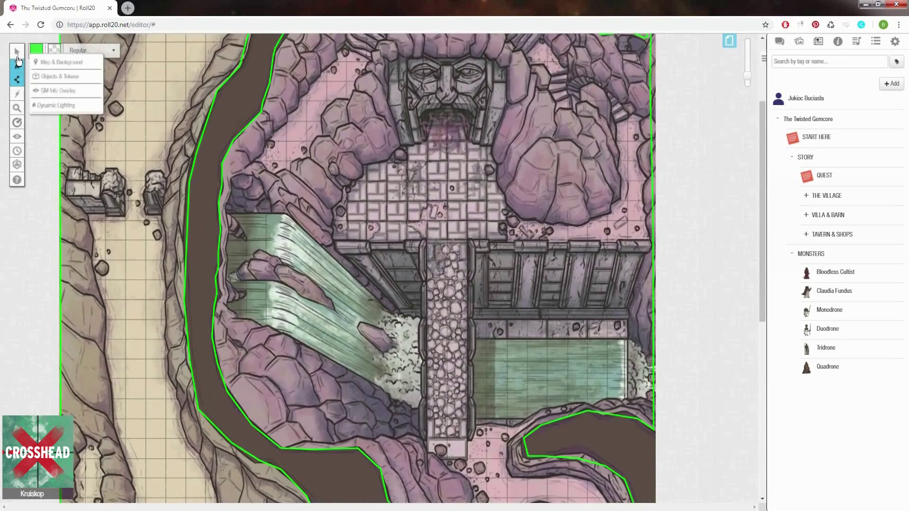
left_click(52, 77)
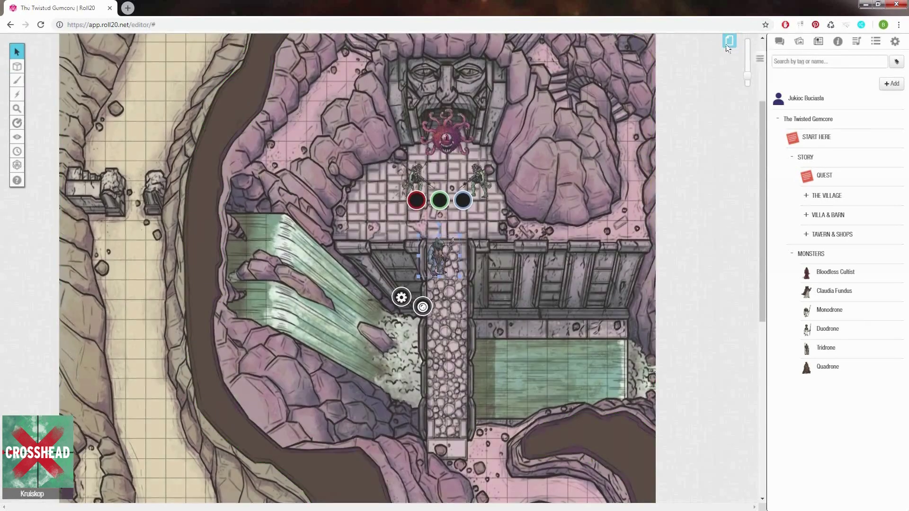
Step: Enable Dynamic Lighting with Enforce Line of Sight in the page settings and apply them
left_click(728, 44)
left_click(539, 44)
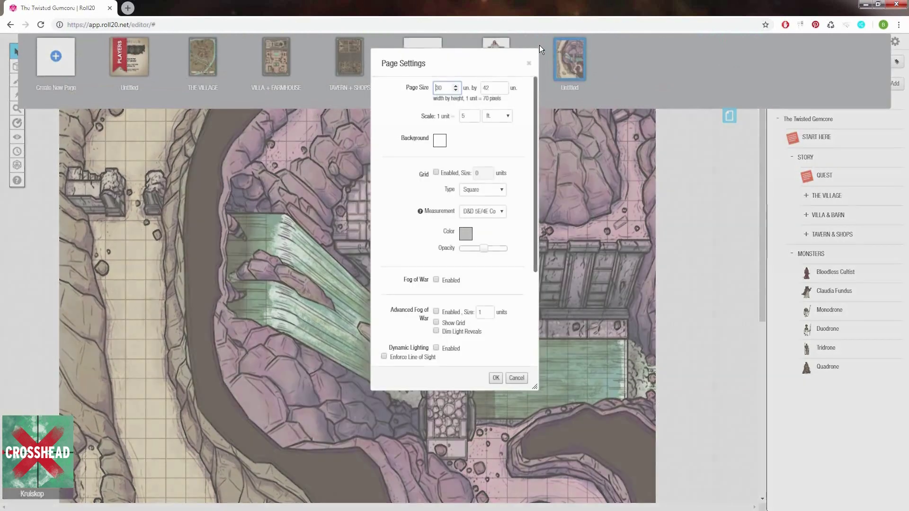
scroll(452, 265, "down", 2)
left_click(450, 253)
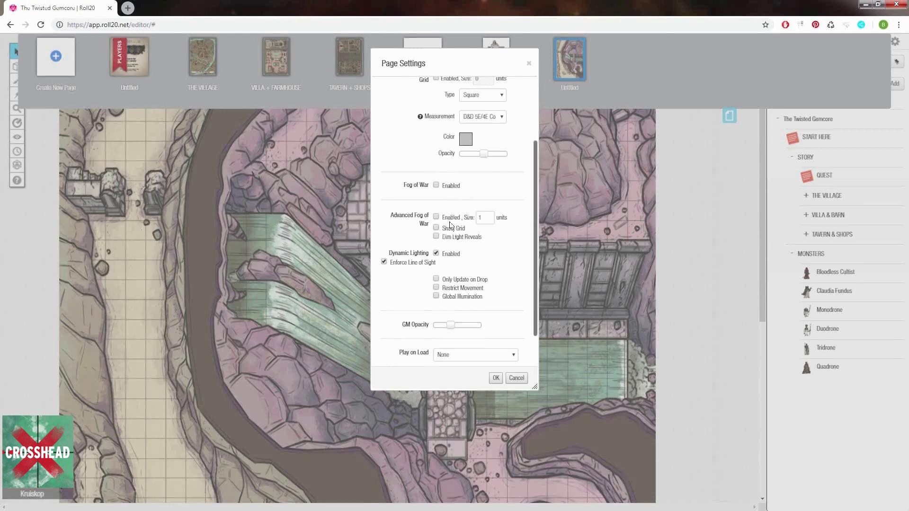
scroll(450, 225, "up", 4)
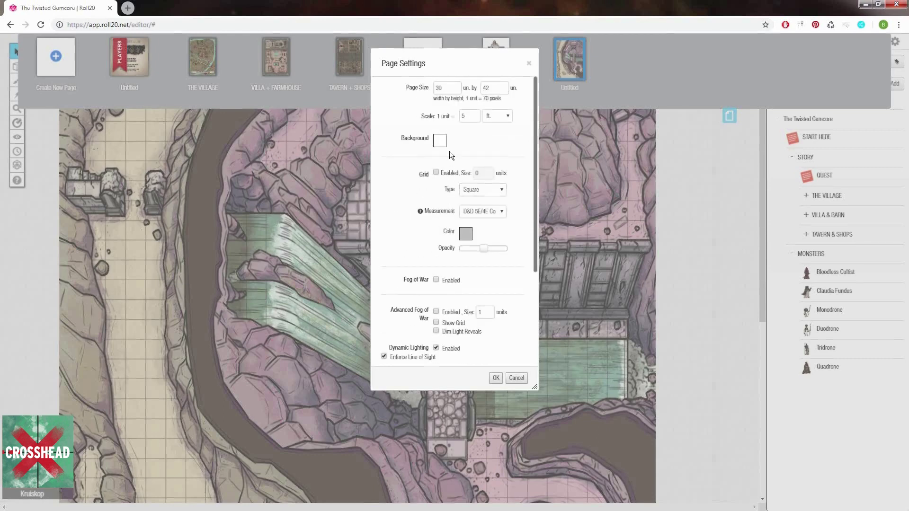
scroll(450, 152, "down", 5)
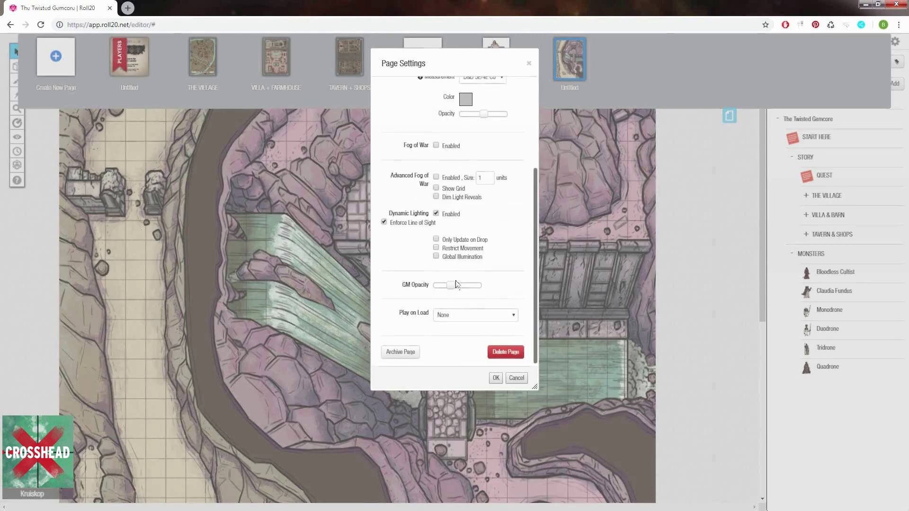
left_click(496, 378)
scroll(481, 263, "up", 3)
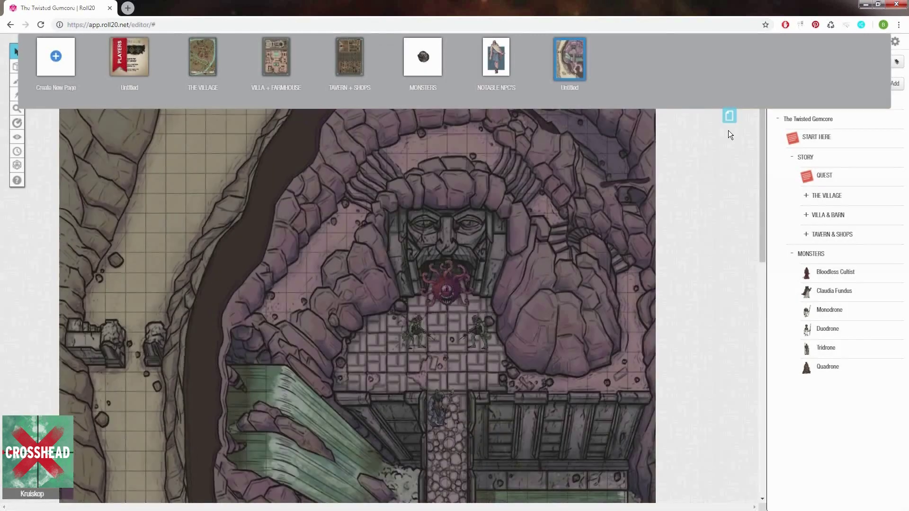
left_click(730, 117)
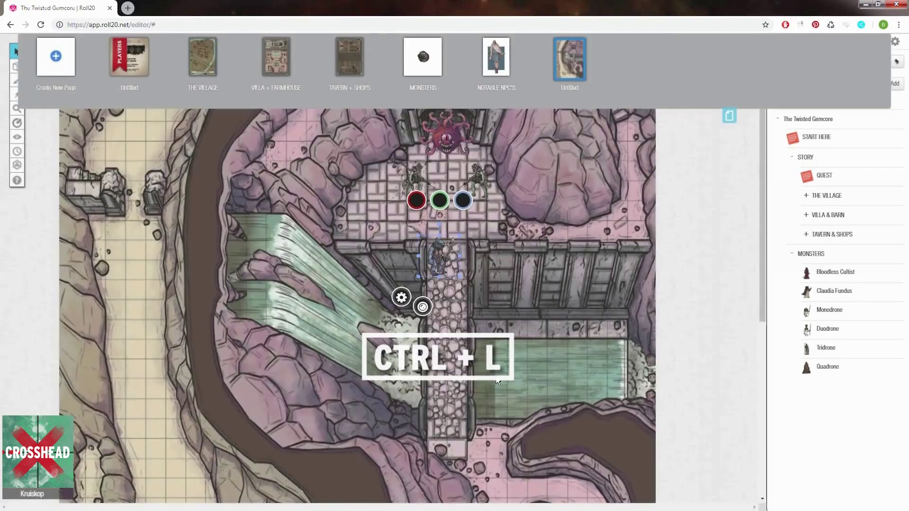
Step: Check the kuo-toa token's line of sight on the darkened map, and return to the full view
key("ctrl+l")
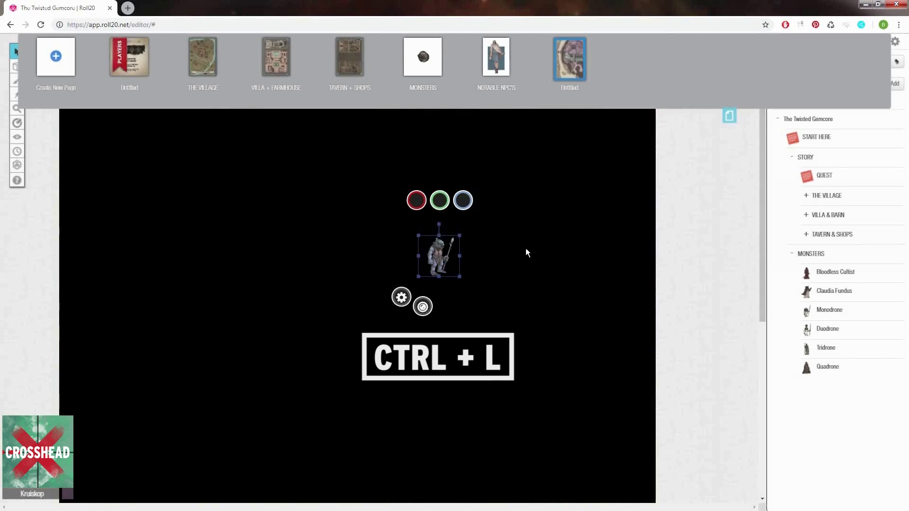
key("ctrl+l")
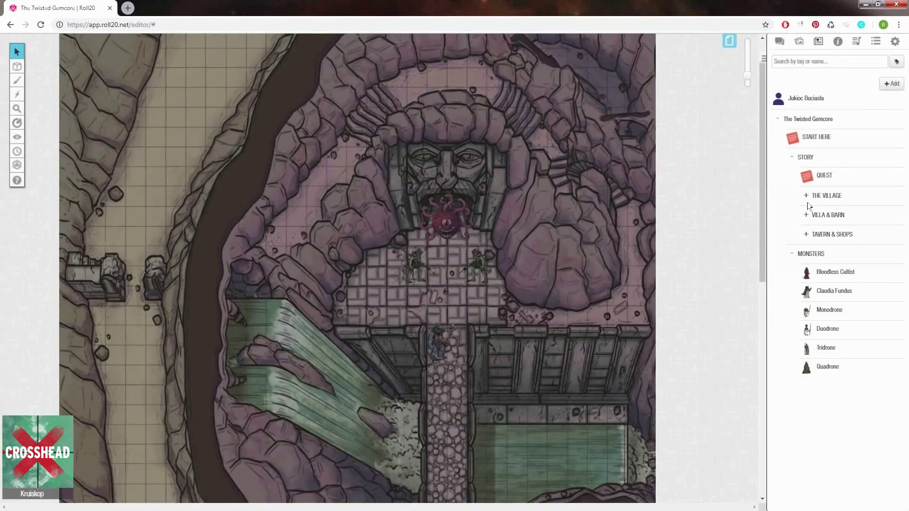
Step: Search the token art for "orb", place a clear glass orb on the tiled platform's west side, and return to My Library
left_click(801, 43)
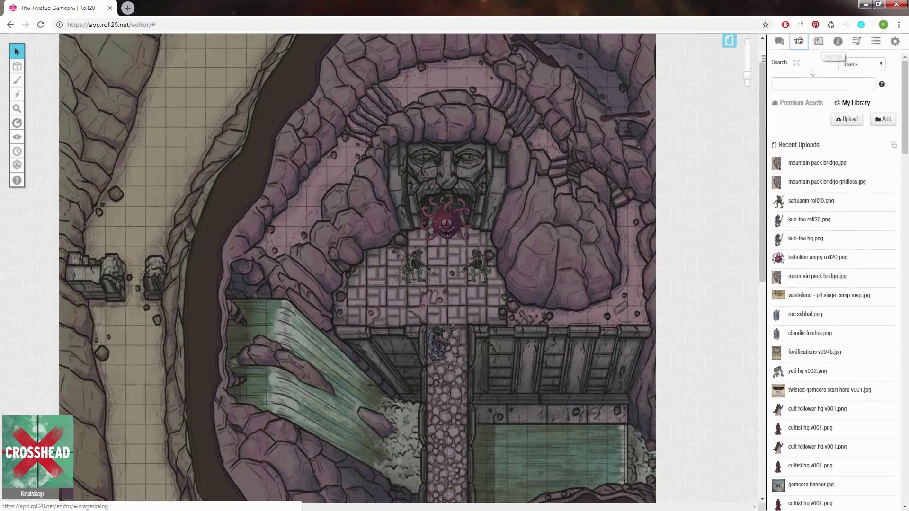
left_click(809, 86)
type("orb")
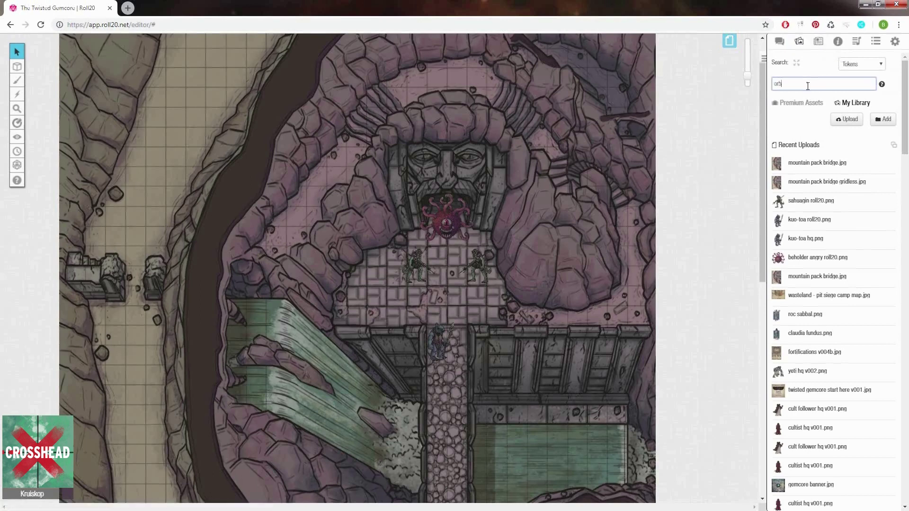
key("Return")
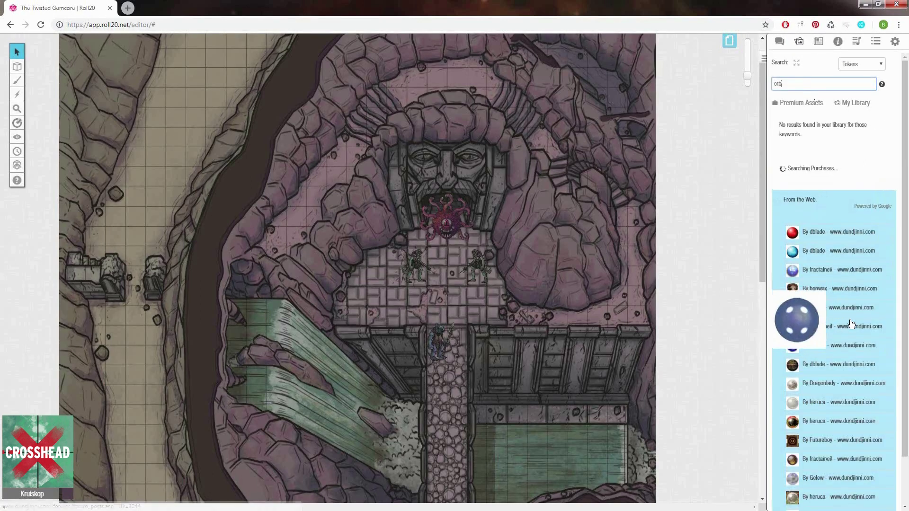
scroll(841, 274, "down", 5)
scroll(841, 270, "down", 8)
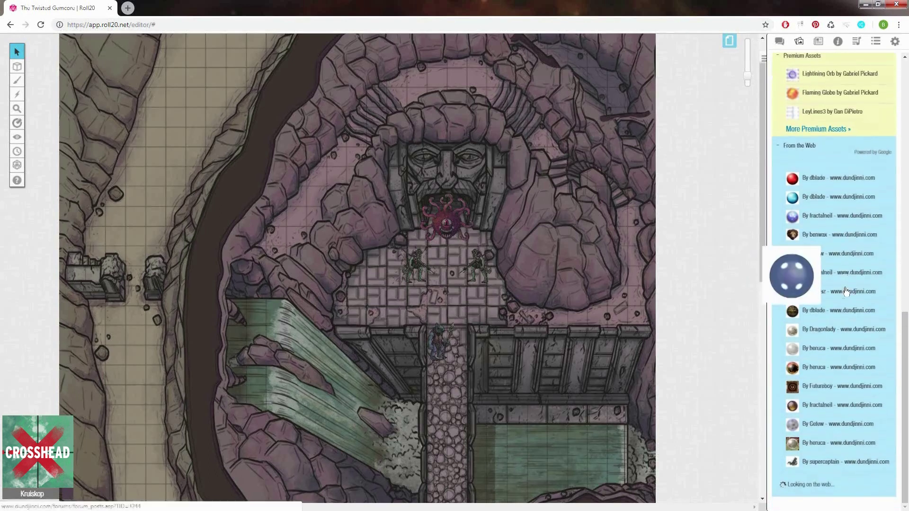
left_click_drag(806, 350, 355, 288)
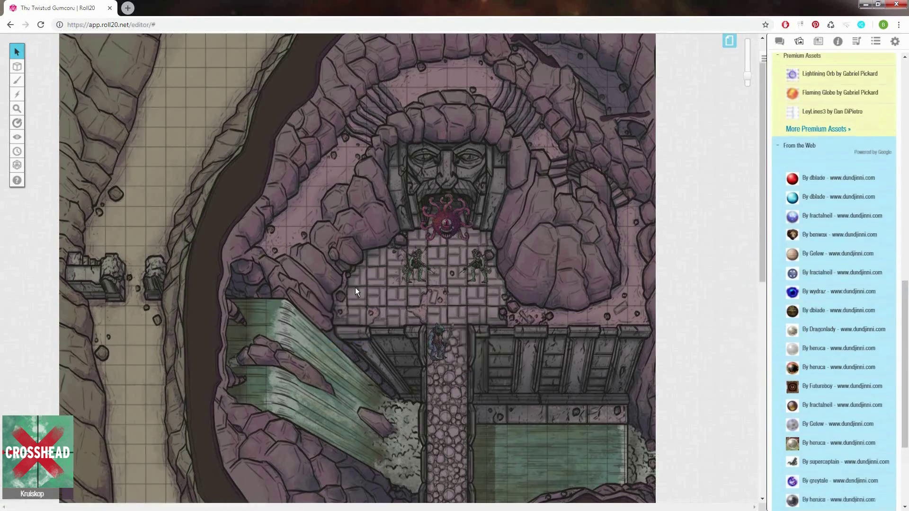
left_click(813, 41)
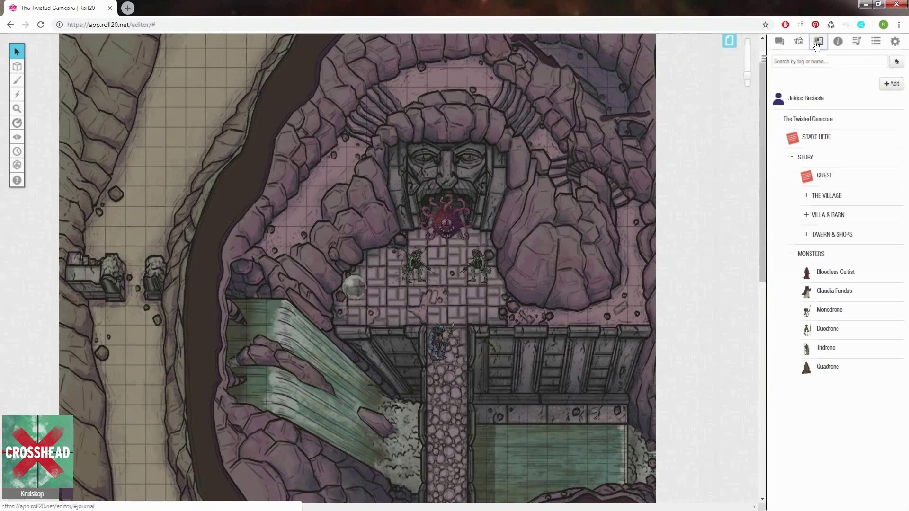
left_click(801, 42)
scroll(842, 75, "up", 10)
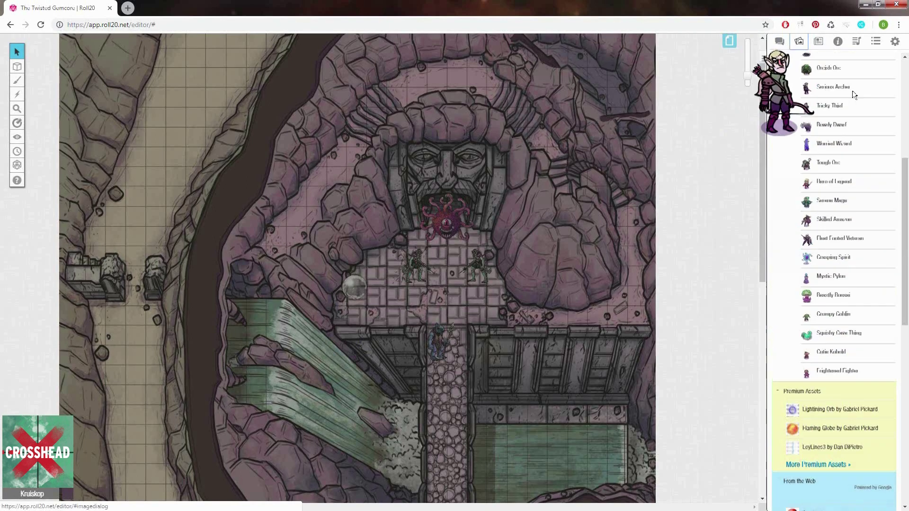
left_click(856, 105)
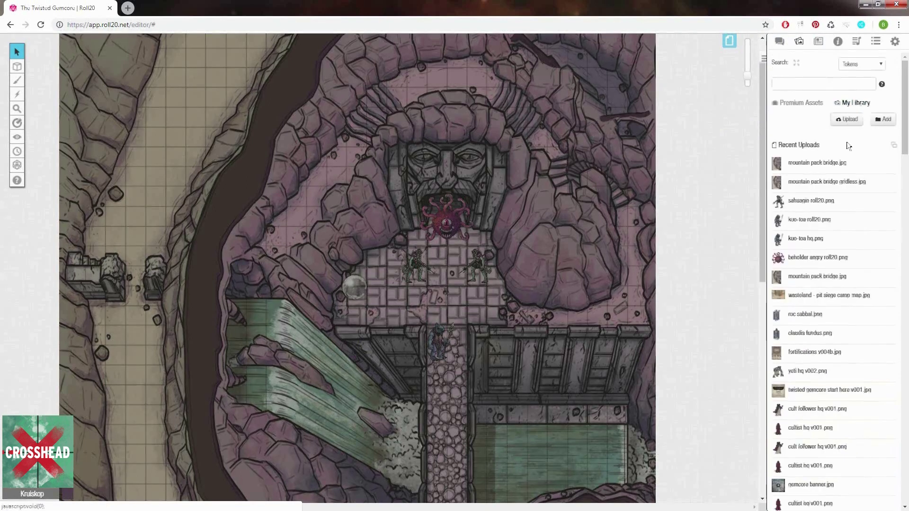
Step: Shrink the orb token and move it to the cavern's west wall above the waterfall
left_click(364, 284)
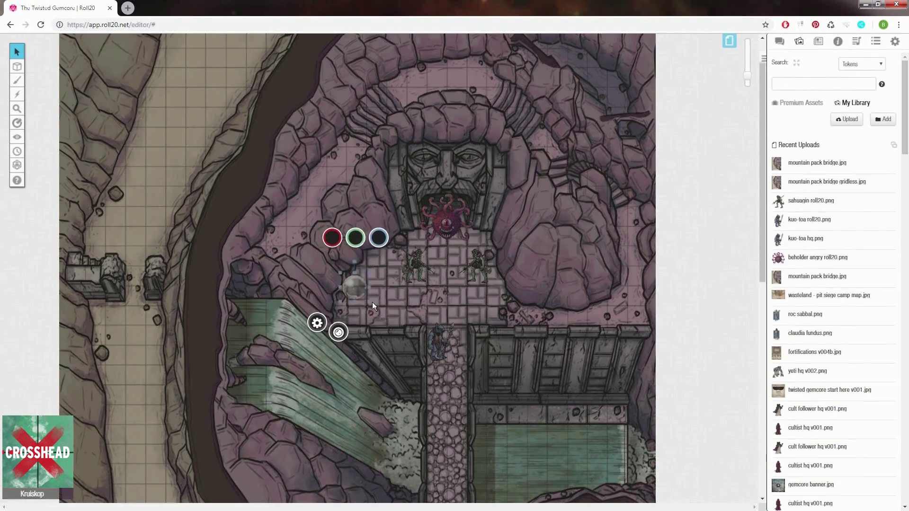
left_click_drag(370, 301, 237, 295)
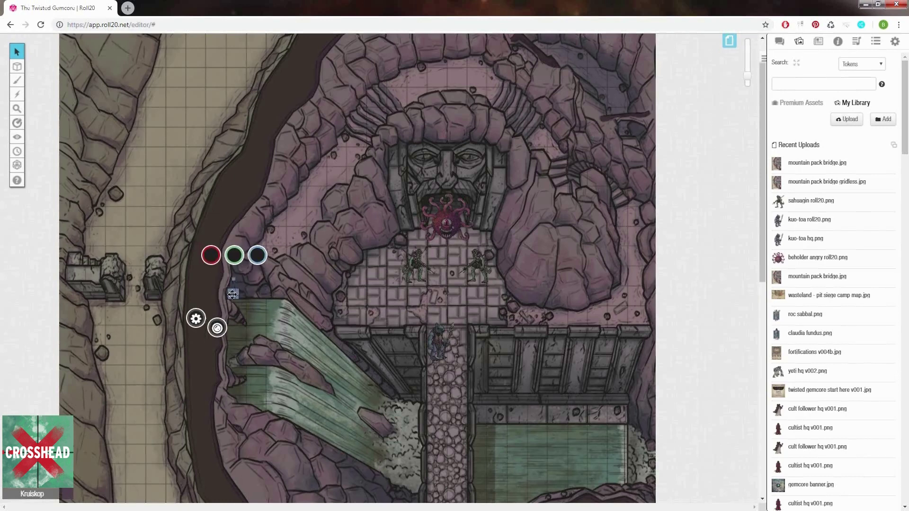
Step: Make the orb emit light to 60 ft with dim light starting at 30 ft, visible to all players, and save the changes
left_click(195, 318)
left_click(346, 90)
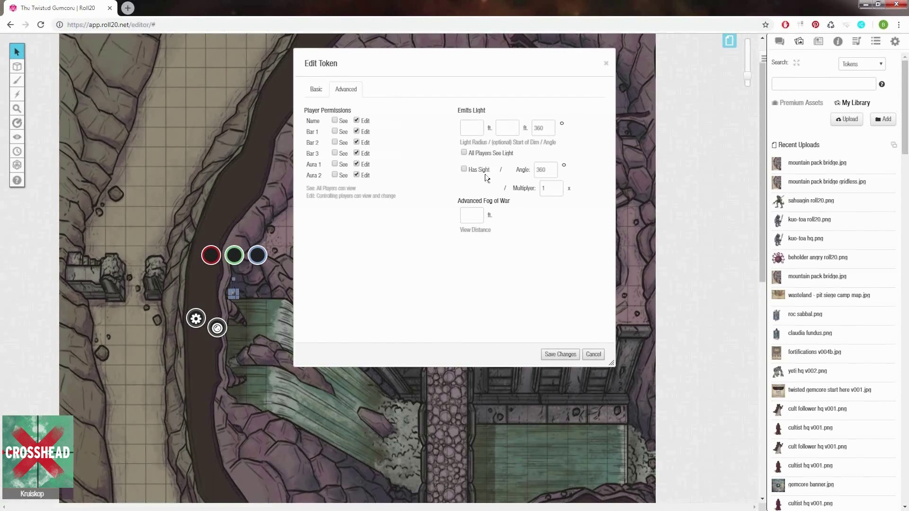
left_click(480, 153)
left_click(476, 128)
type("60")
left_click(507, 129)
type("30")
left_click(558, 354)
left_click(293, 313)
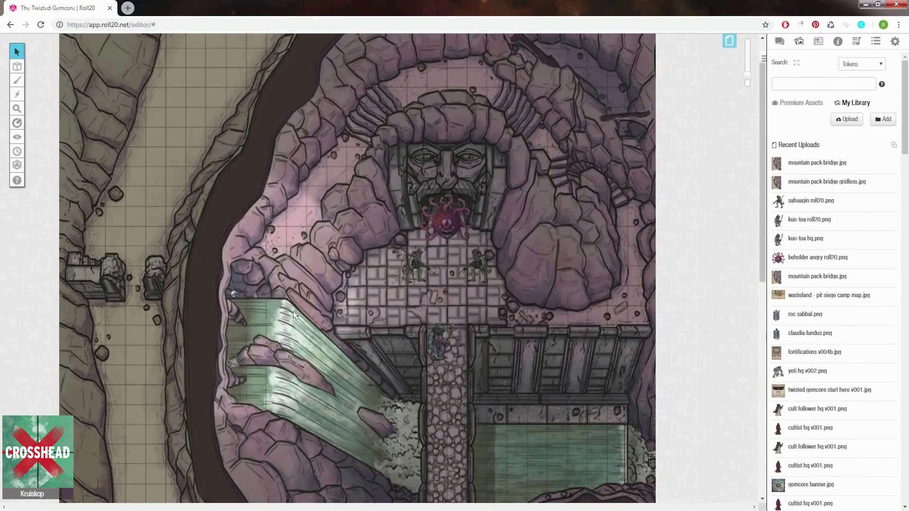
Step: Move the orb light down between the two waterfall streams and paste a copy above the giant stone face
left_click_drag(234, 296, 234, 343)
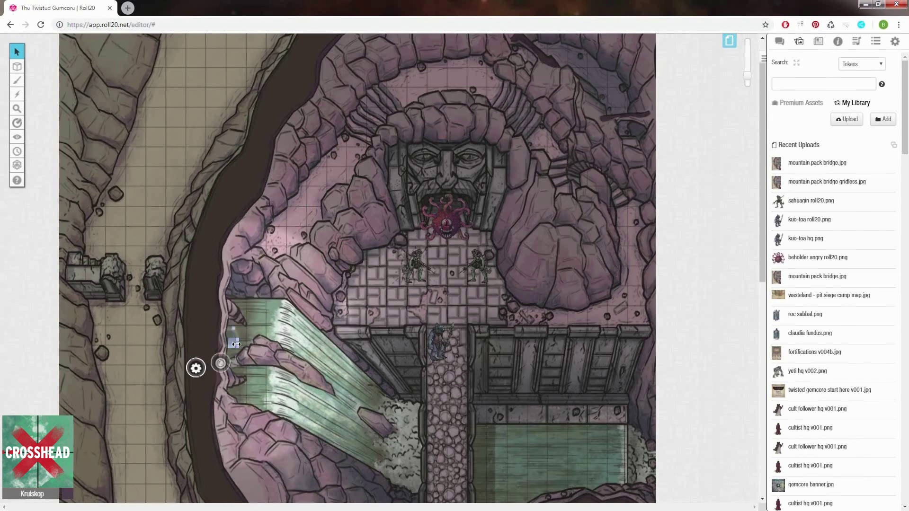
left_click(480, 220)
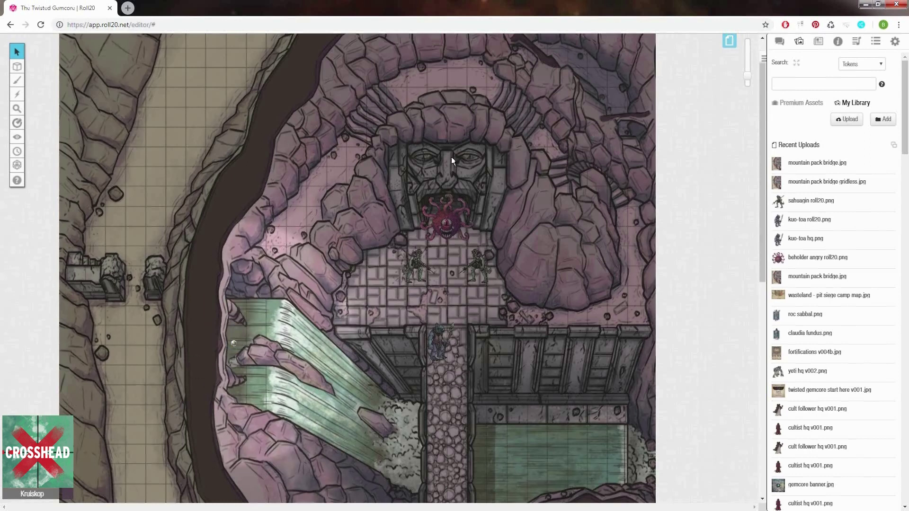
key("ctrl+v")
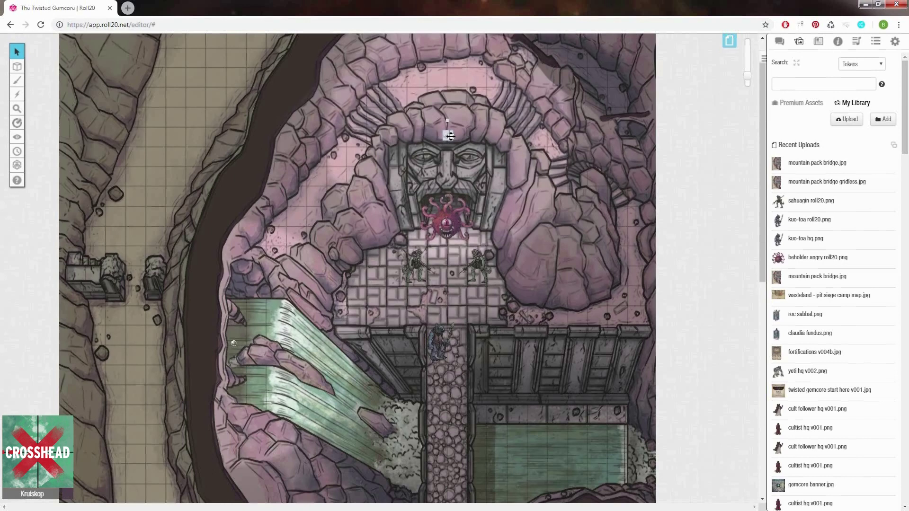
Step: Paste orb lights at the dead end of the southeast passage and at the end of the south passage
scroll(595, 176, "down", 6)
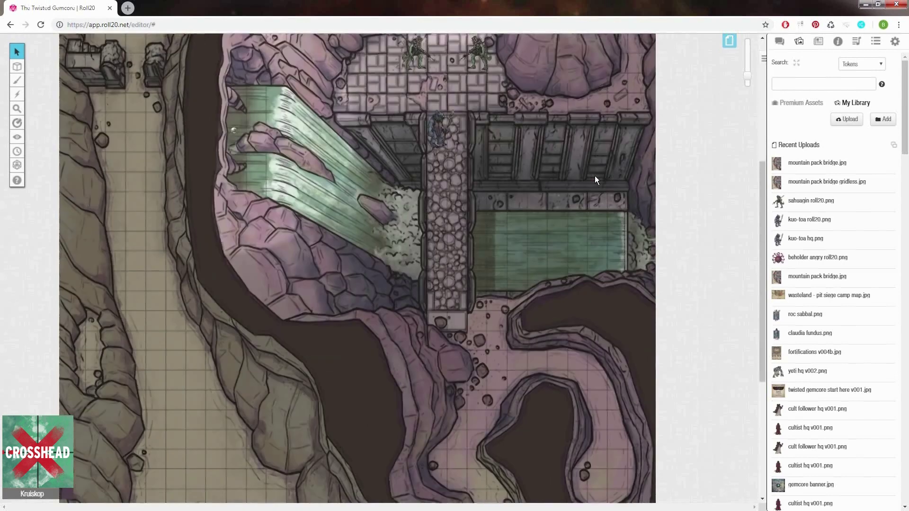
key("ctrl+v")
left_click_drag(604, 392, 600, 432)
left_click(461, 439)
key("ctrl+v")
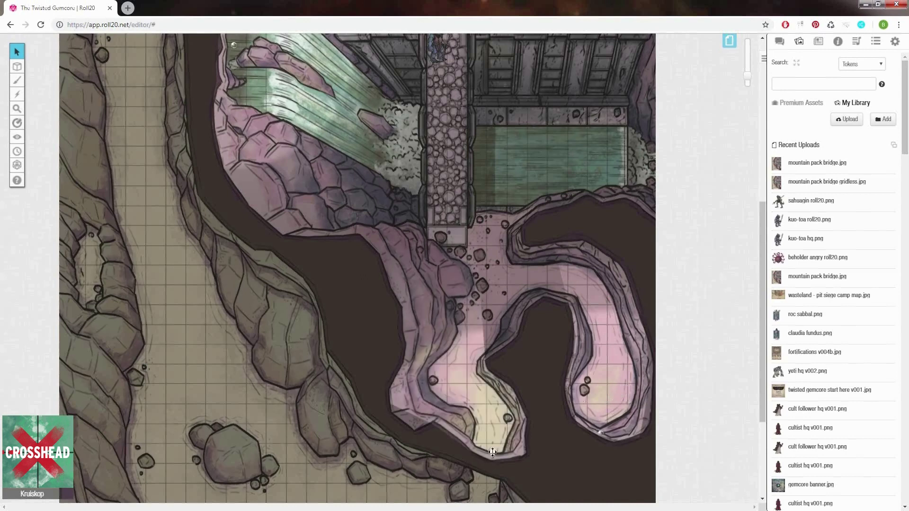
Step: Paste another orb light at the south end of the sandy canyon
scroll(468, 322, "up", 1)
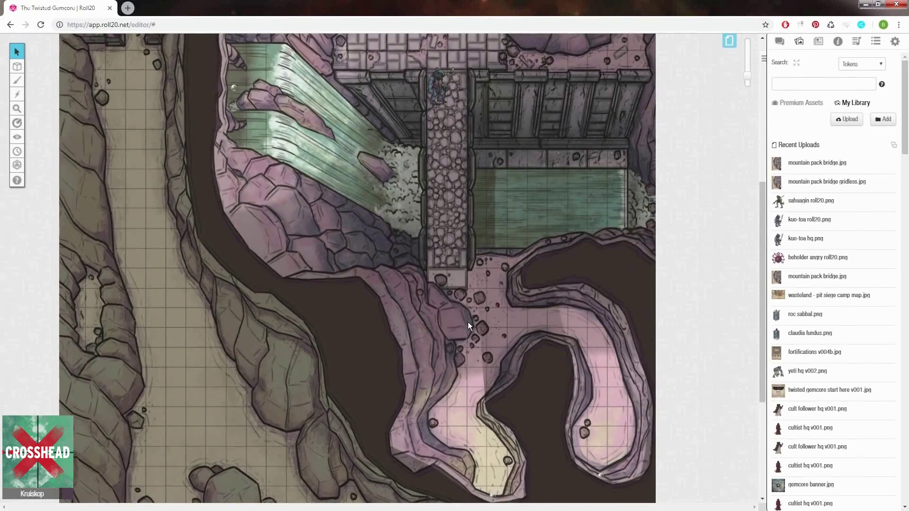
scroll(469, 325, "down", 5)
key("ctrl+v")
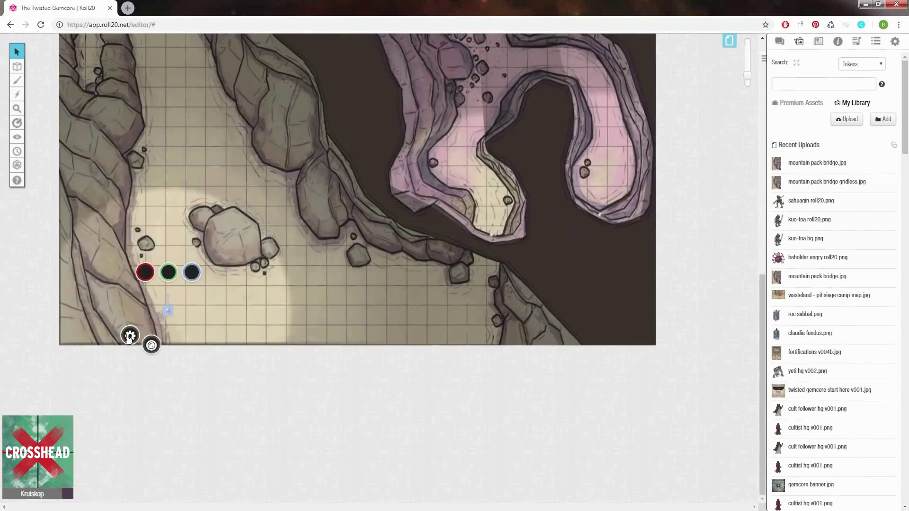
Step: Set the canyon orb's light radius to 600 ft with dim light starting at 300 ft, and move it to the map's southwest corner
double_click(168, 311)
left_click(360, 97)
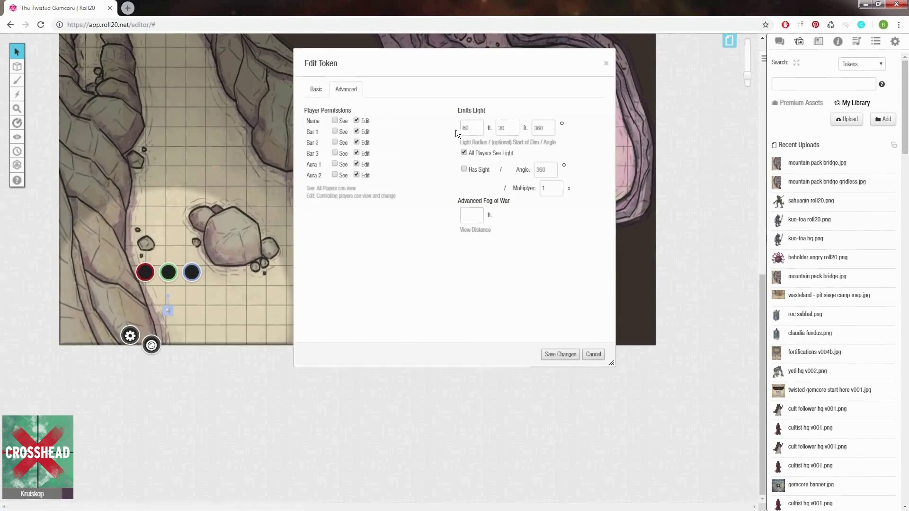
left_click(472, 129)
type("00")
left_click(513, 129)
type("0")
left_click(556, 359)
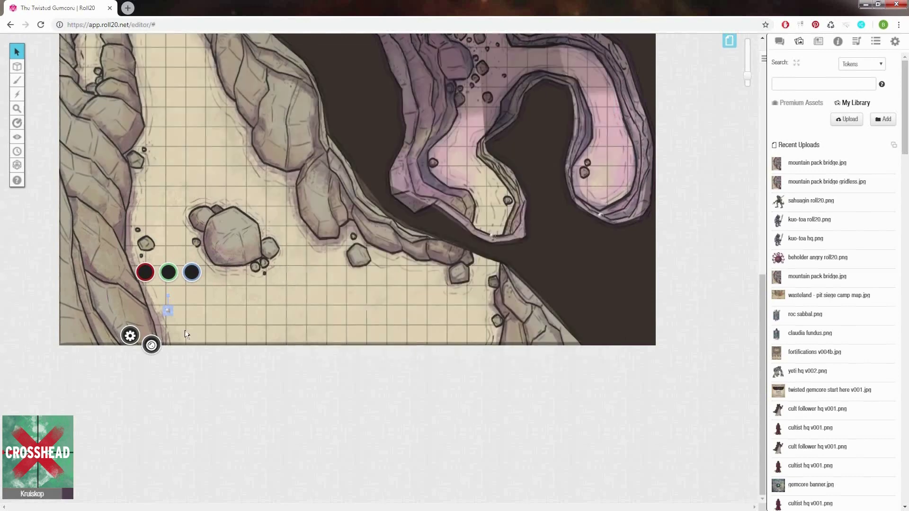
left_click_drag(166, 311, 71, 329)
Step: Check the kuo-toa token's line of sight with the new lights, and move it to the south end of the bridge
scroll(202, 253, "up", 10)
scroll(357, 179, "down", 5)
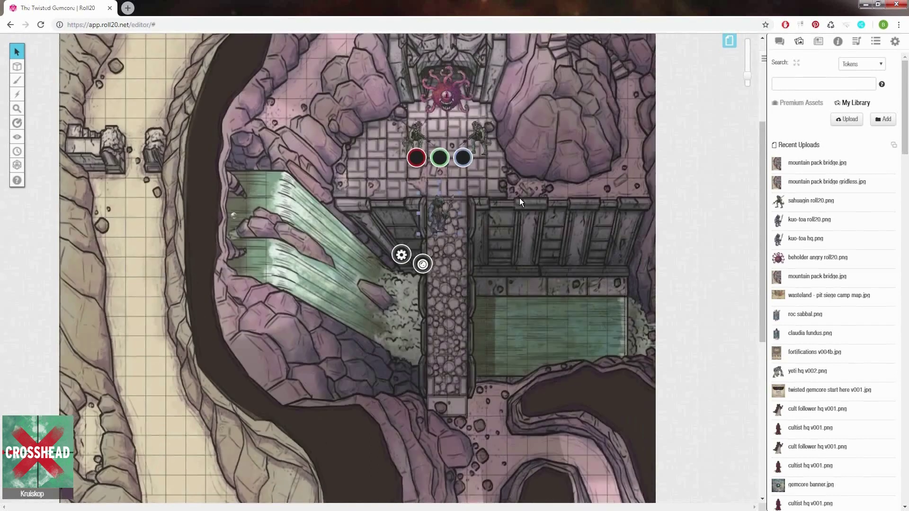
key("ctrl+l")
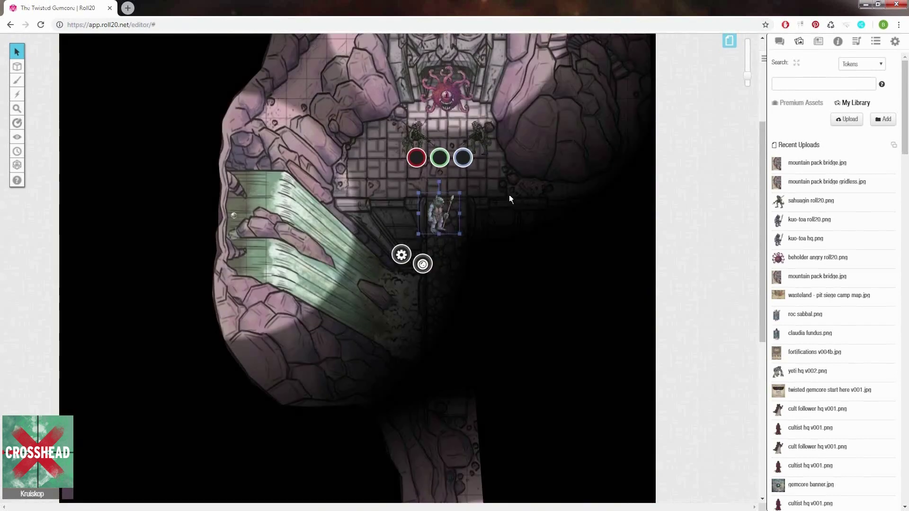
left_click_drag(440, 214, 451, 365)
scroll(451, 348, "down", 3)
left_click_drag(446, 232, 455, 272)
Step: Paste an orb light at the passage junction southeast of the bridge, reduce its light distances, and save the changes
left_click(527, 339)
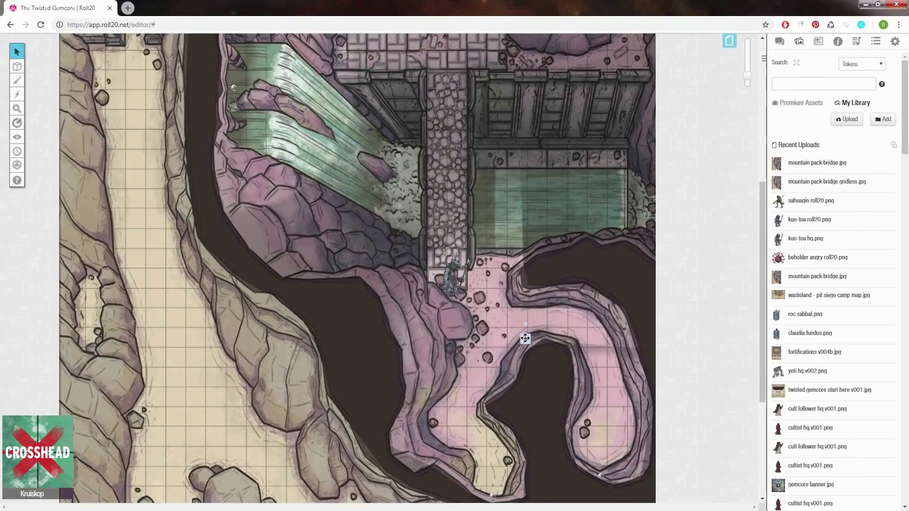
double_click(524, 339)
left_click(355, 90)
left_click_drag(503, 127, 466, 124)
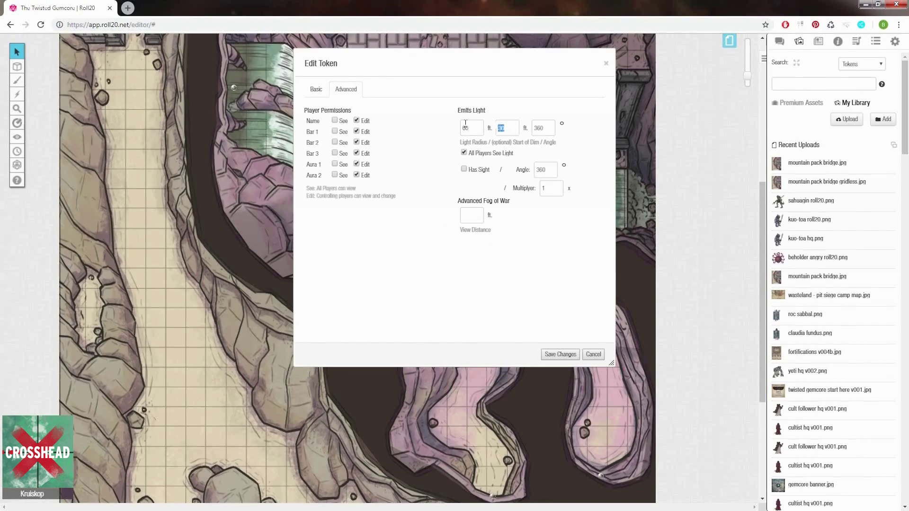
left_click(560, 355)
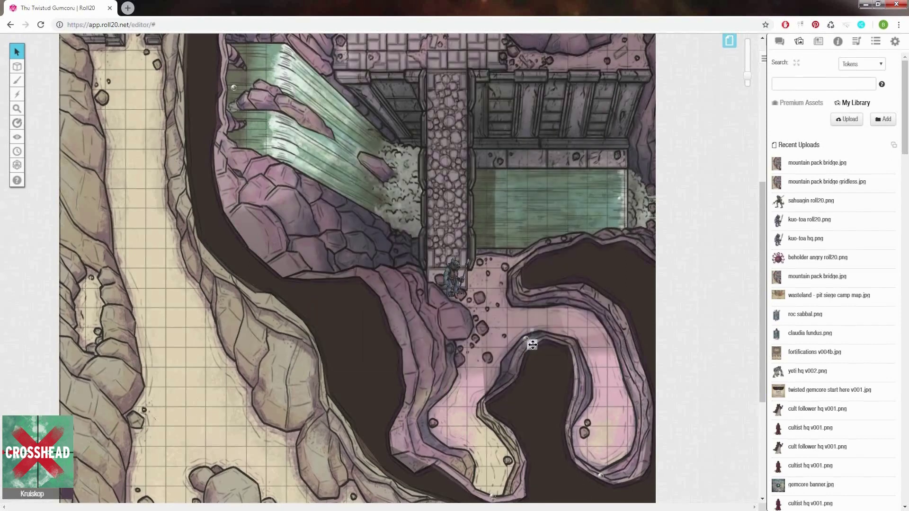
Step: Position an orb light at the east end of the green pool
left_click_drag(620, 199, 621, 189)
scroll(609, 115, "up", 4)
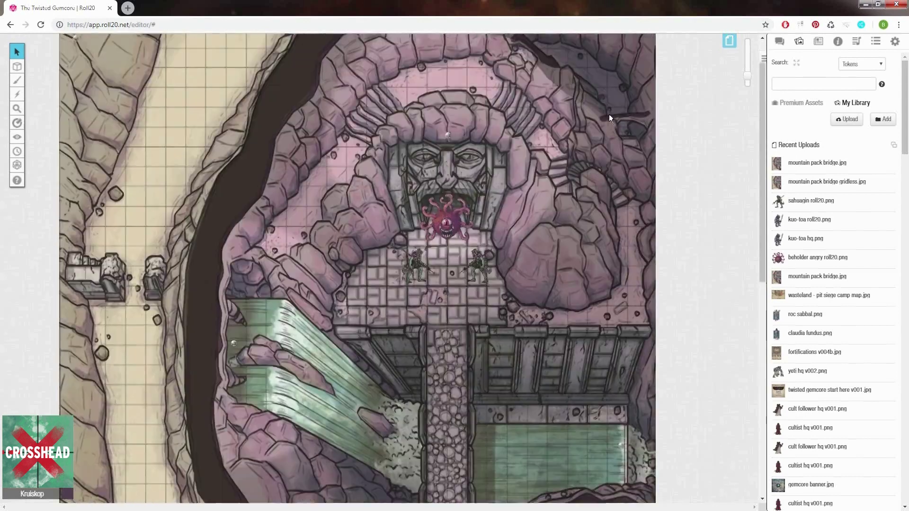
scroll(250, 158, "down", 2)
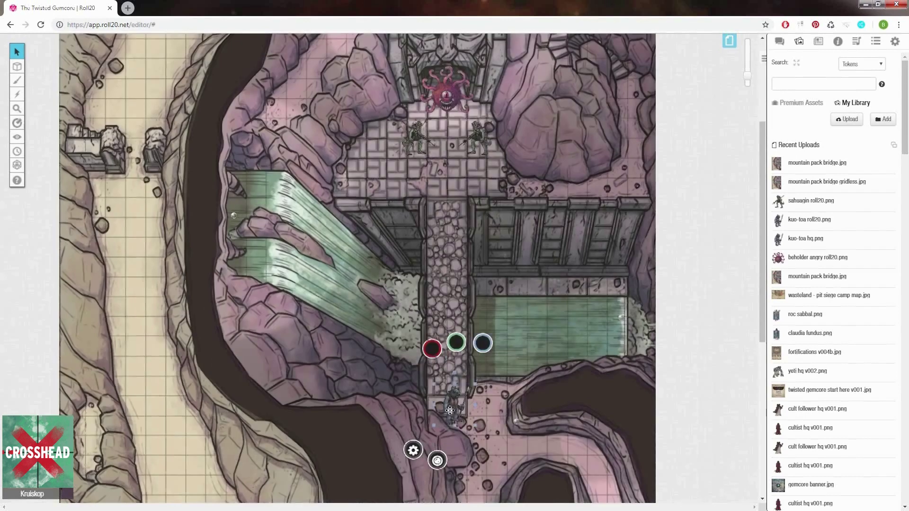
Step: Check the kuo-toa token's line of sight again while moving it to the north end of the bridge
key("ctrl+l")
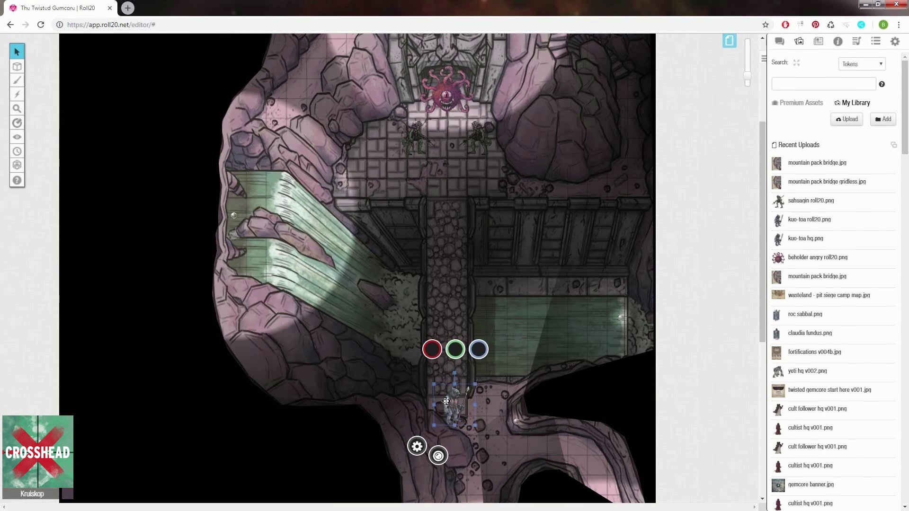
left_click_drag(451, 388, 446, 208)
scroll(445, 237, "up", 2)
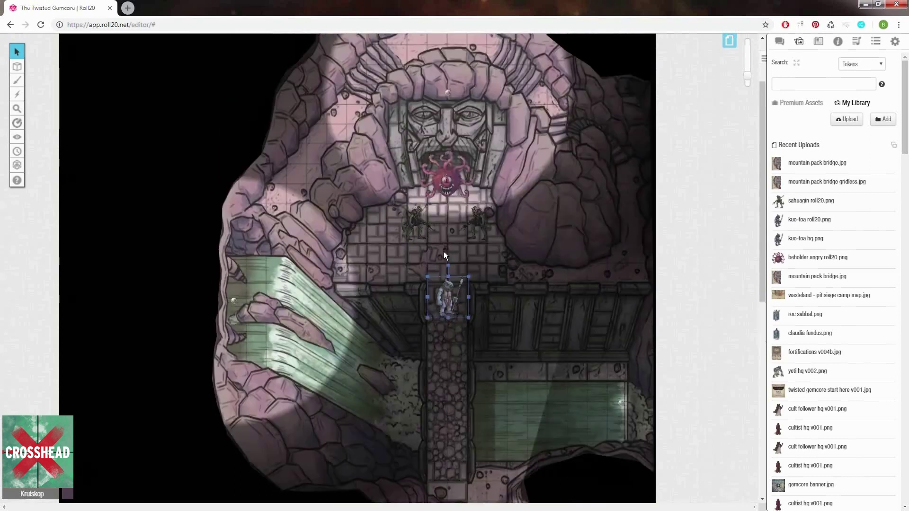
scroll(446, 274, "up", 3)
scroll(452, 237, "down", 7)
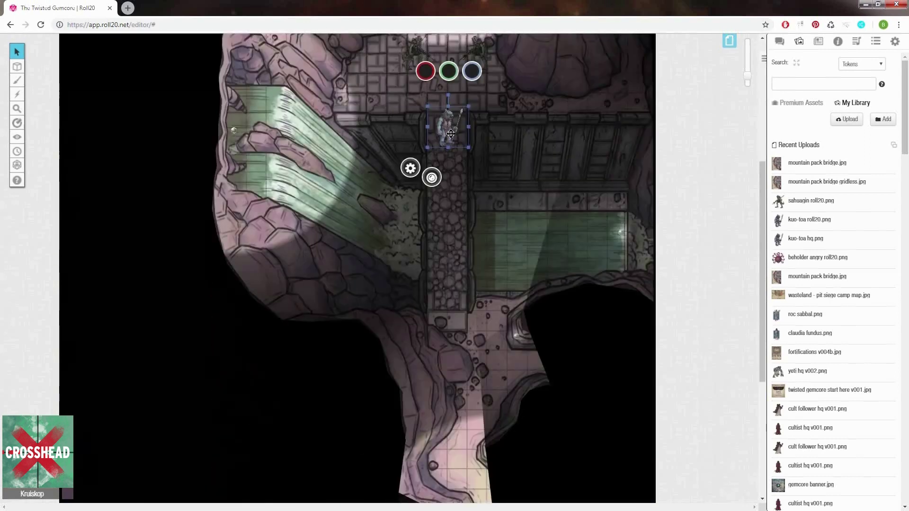
Step: Move the kuo-toa token back across the bridge and down into the south passage, previewing its line of sight
left_click_drag(451, 134, 453, 294)
scroll(462, 265, "down", 2)
left_click_drag(456, 214, 469, 365)
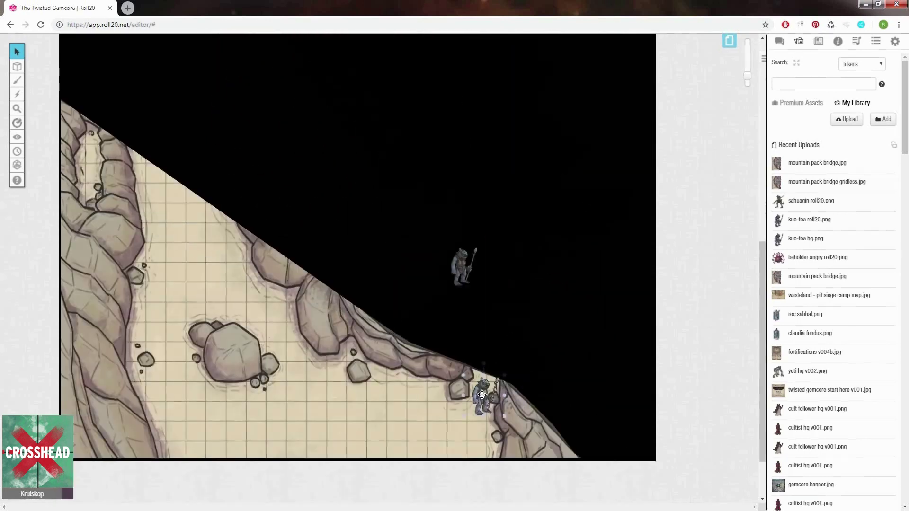
Step: Preview line of sight for a second kuo-toa token in the sandy canyon, and move it to the cavern's passage junction
left_click_drag(482, 395, 292, 365)
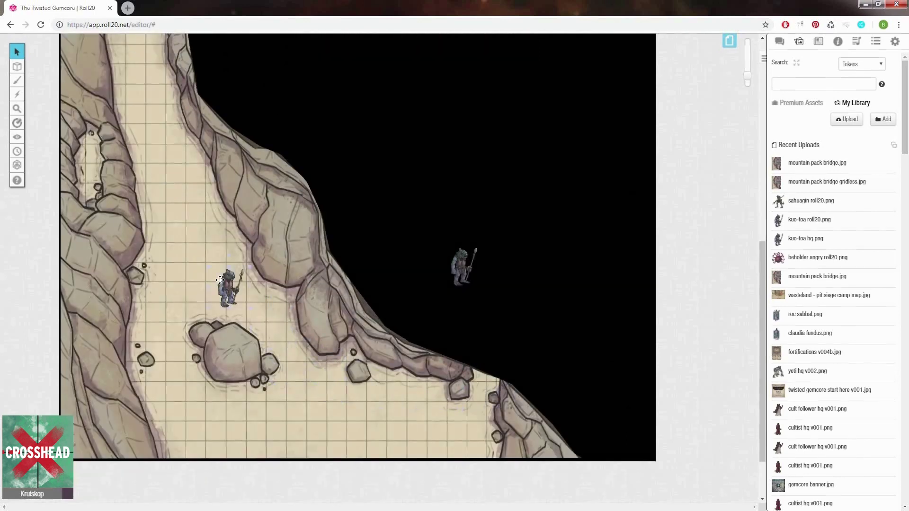
left_click_drag(220, 279, 488, 179)
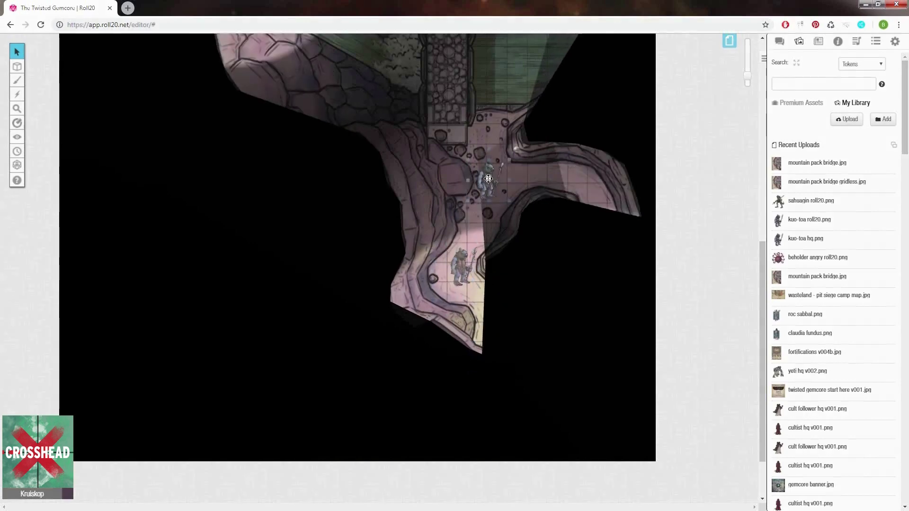